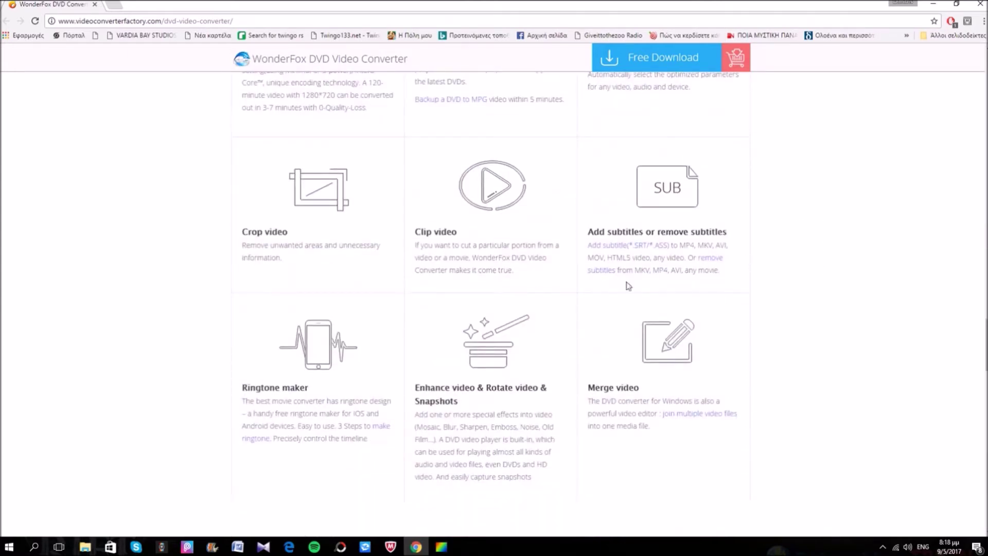
# - Review the remaining feature descriptions and the expert reviews on the WonderFox DVD Video Converter product page
pyautogui.scroll(-3, 175, 295)
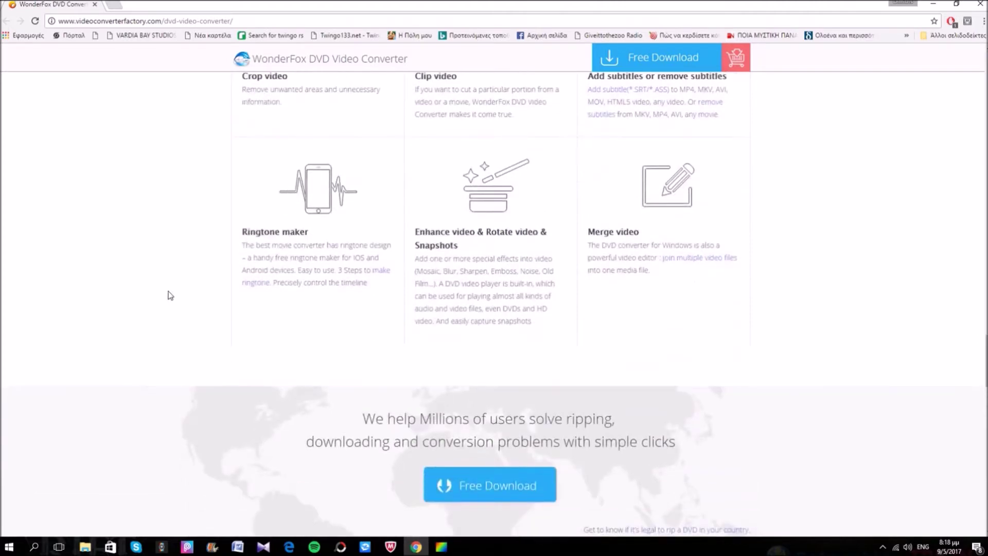
pyautogui.scroll(-8, 170, 295)
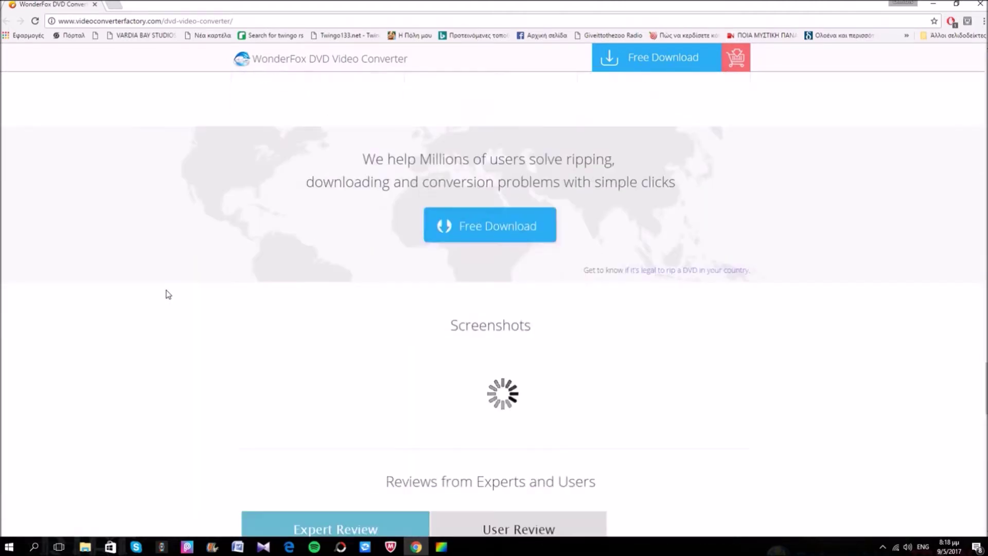
pyautogui.scroll(-9, 169, 294)
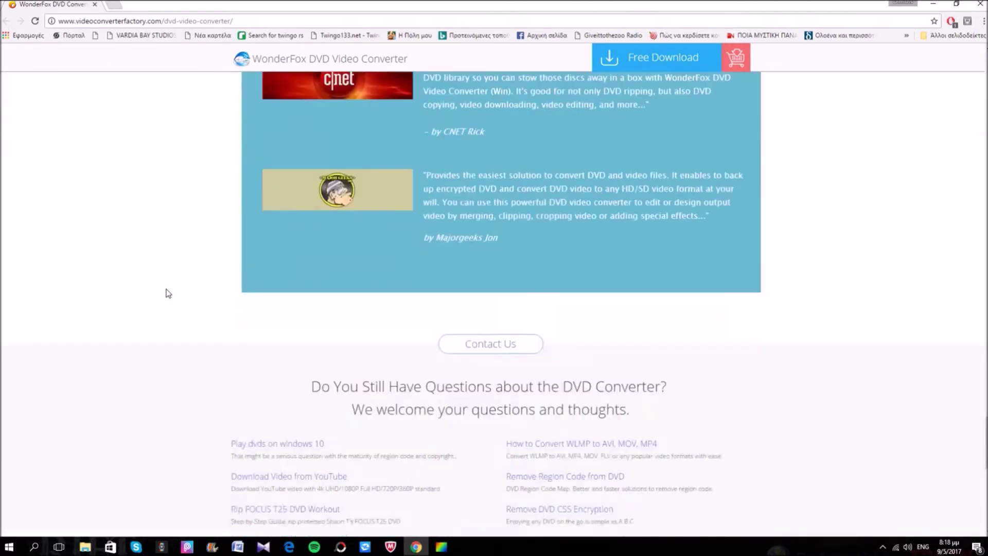
pyautogui.scroll(20, 985, 472)
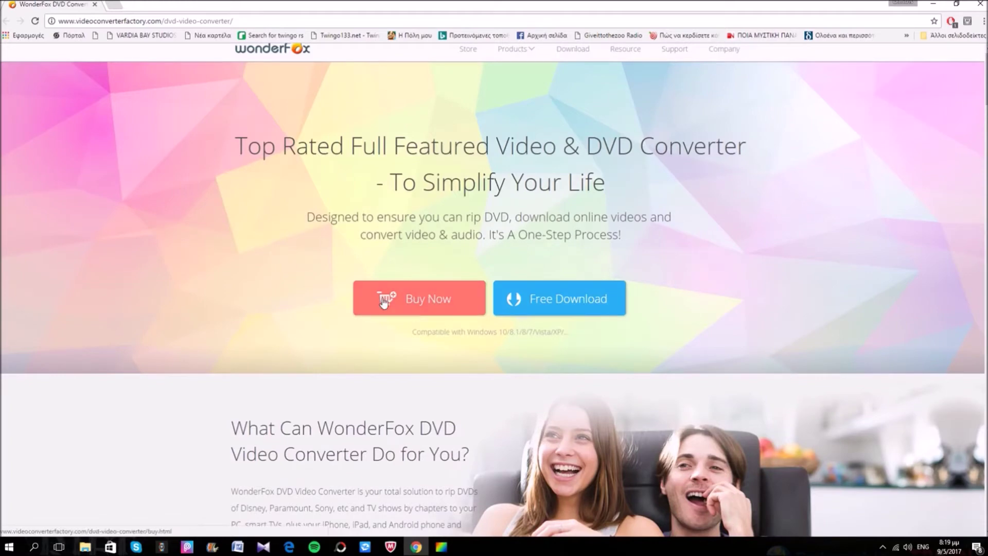
# - Open the converter's purchase page and examine the licence options, accepted payment methods and guarantee information
pyautogui.click(404, 299)
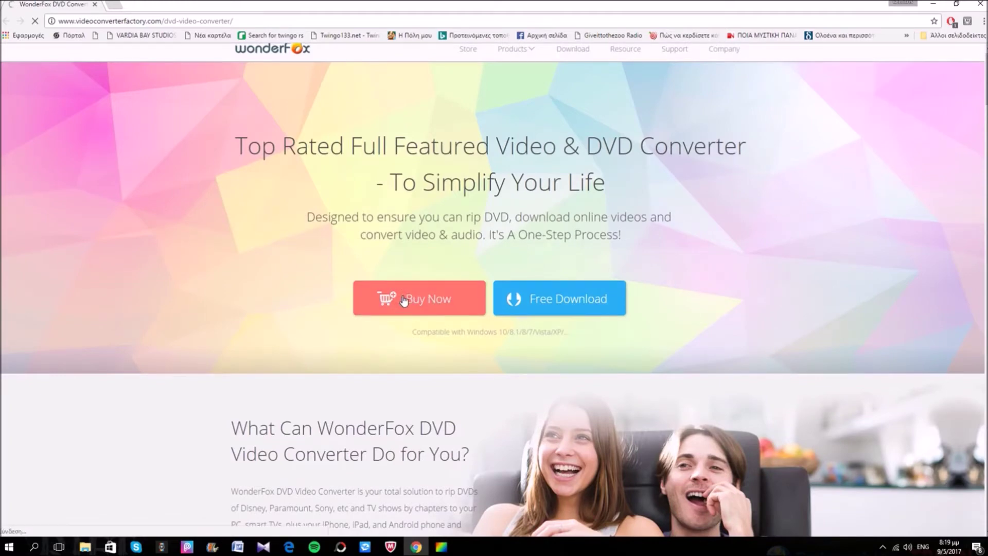
pyautogui.scroll(-1, 97, 295)
pyautogui.scroll(-2, 98, 295)
pyautogui.scroll(3, 97, 295)
pyautogui.scroll(-5, 98, 295)
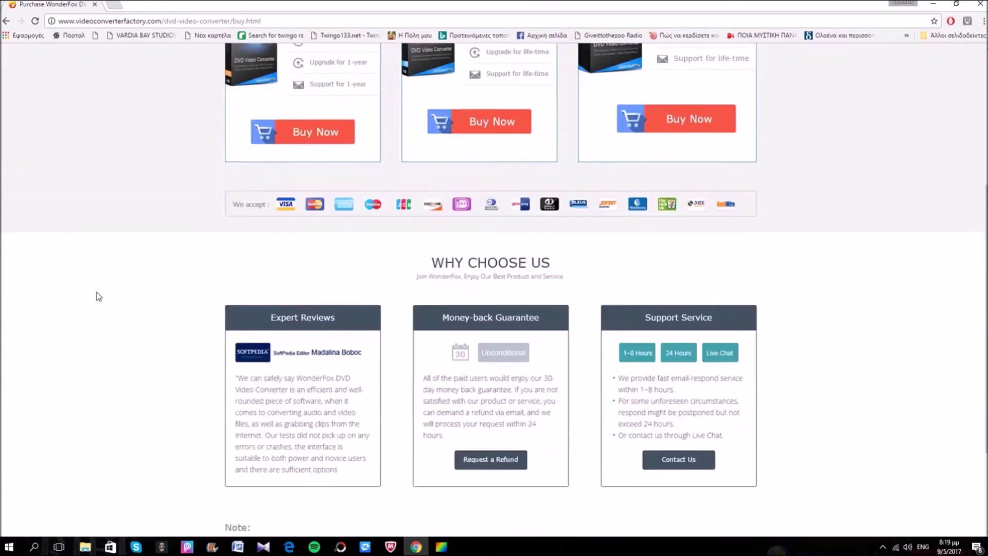
pyautogui.scroll(-2, 99, 296)
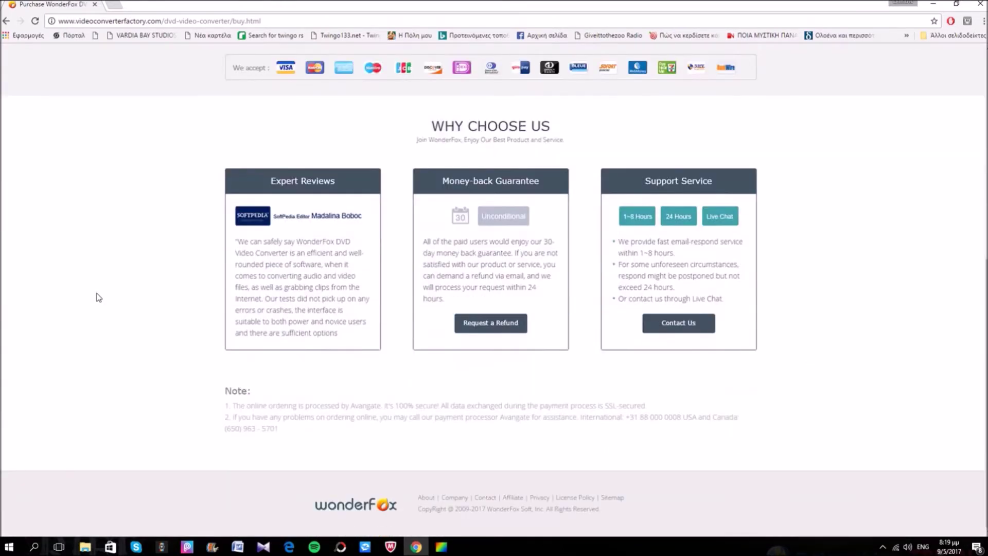
pyautogui.scroll(7, 98, 297)
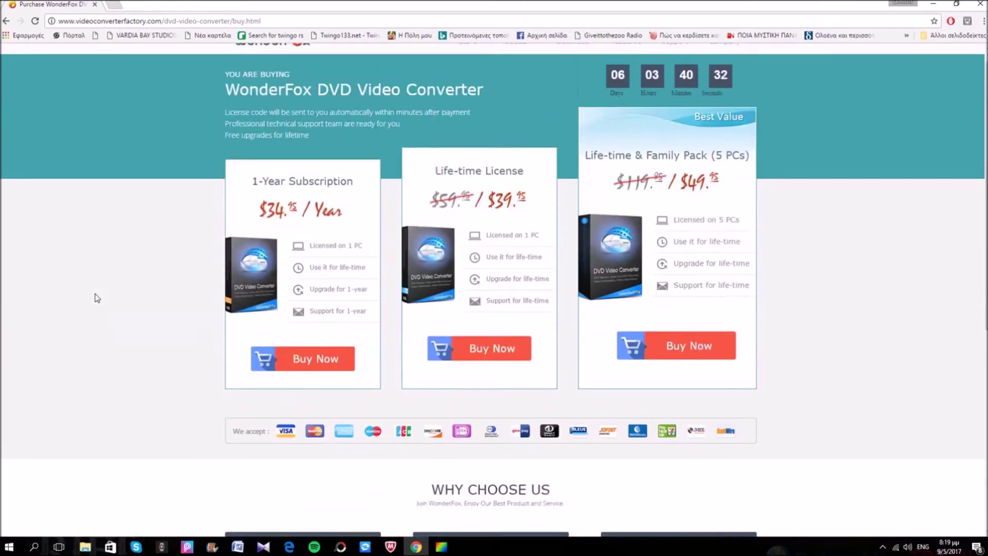
pyautogui.scroll(1, 97, 298)
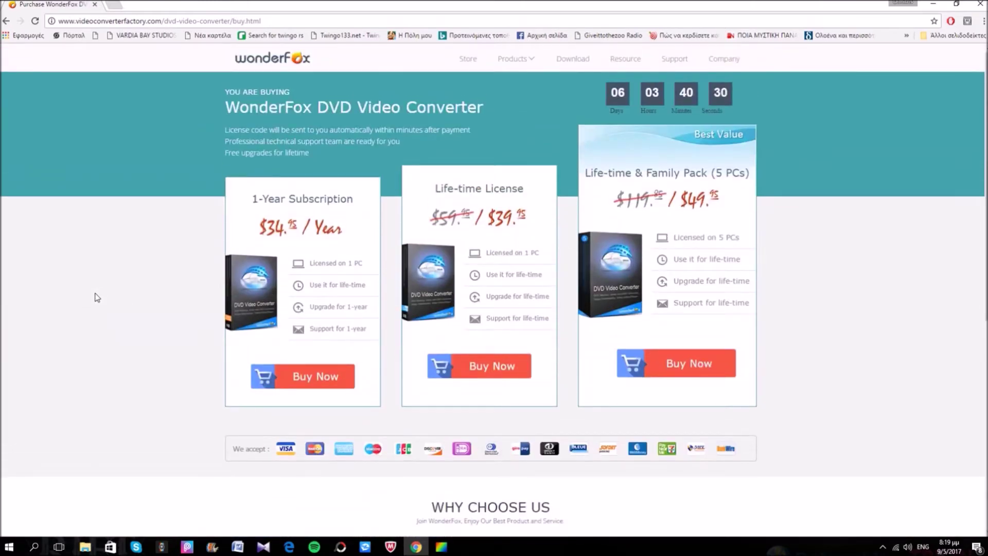
pyautogui.click(297, 60)
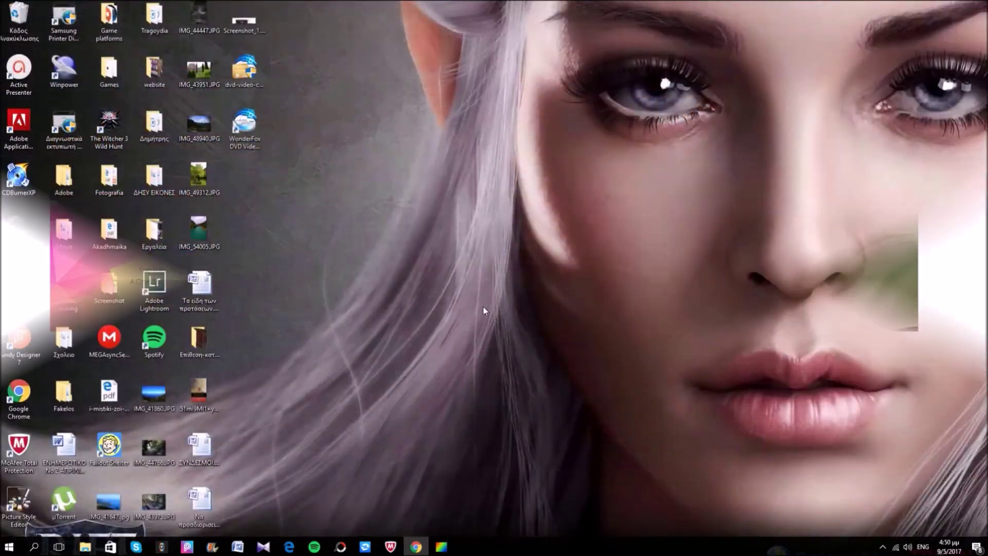
# - Launch WonderFox DVD Video Converter from the desktop and open its output format list
pyautogui.click(261, 129)
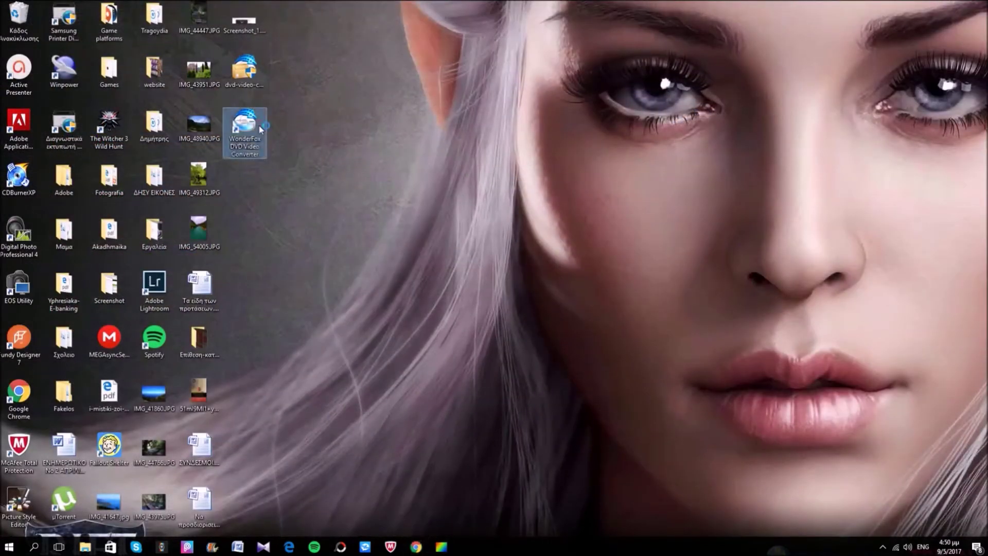
pyautogui.doubleClick(261, 130)
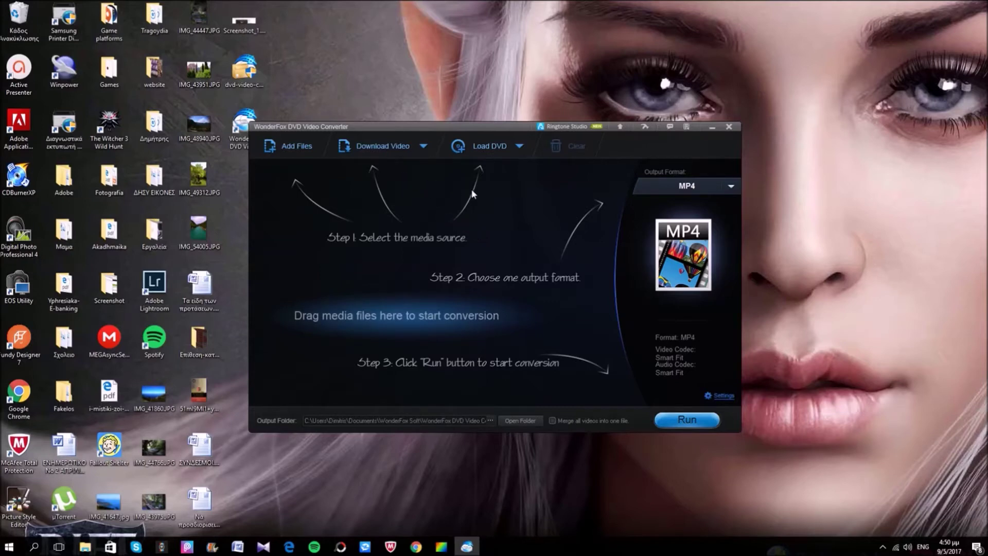
pyautogui.click(730, 189)
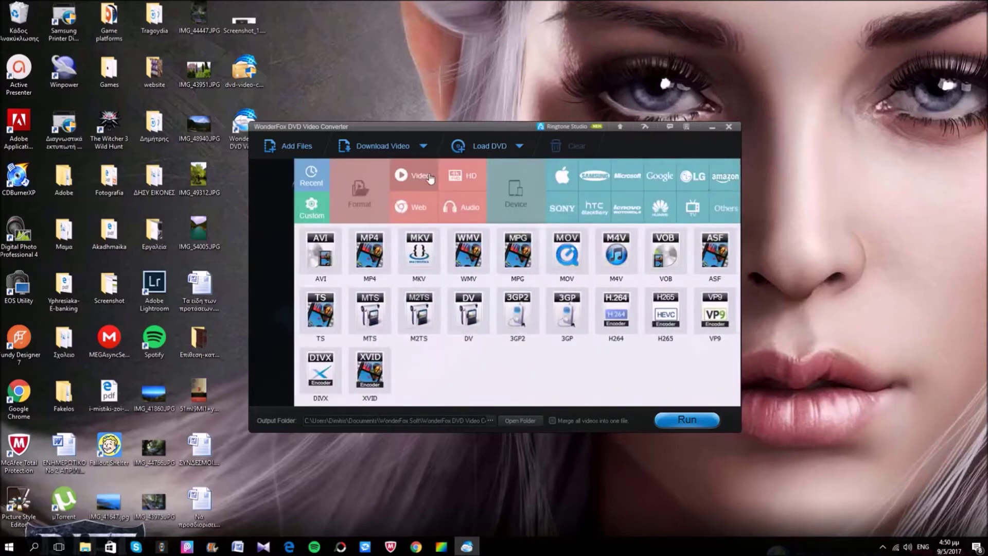
# - Look through the output formats in the Recent, Video, HD, Web and Audio categories
pyautogui.click(325, 183)
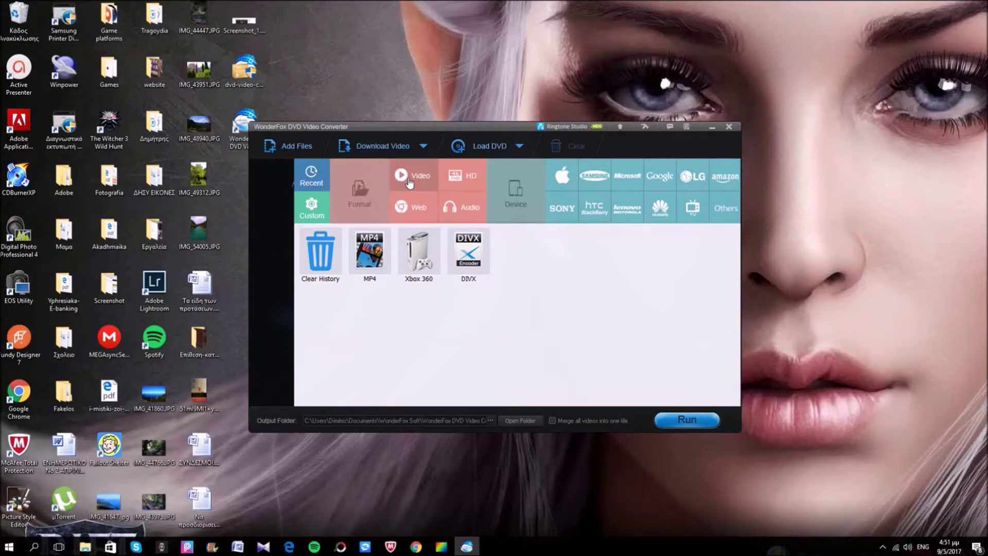
pyautogui.click(409, 181)
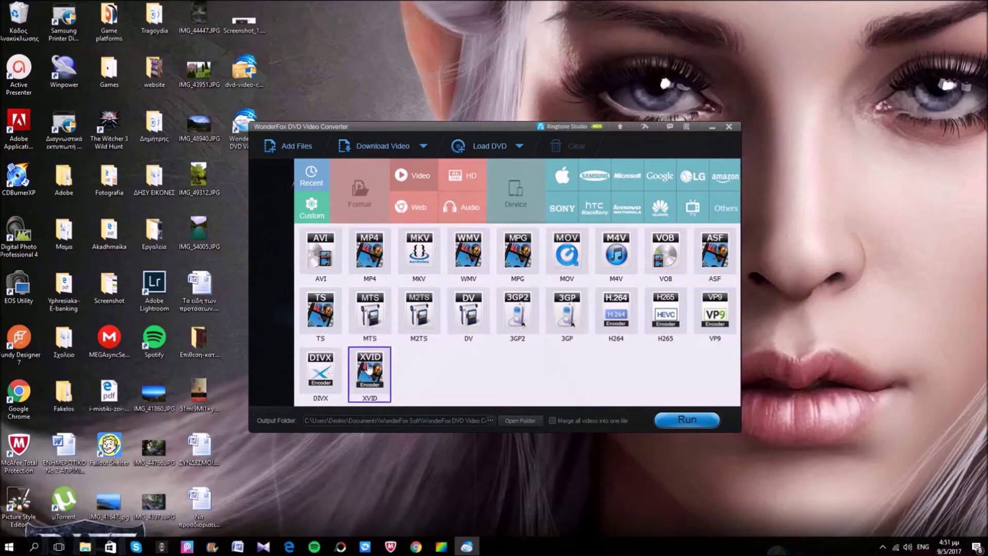
pyautogui.click(462, 185)
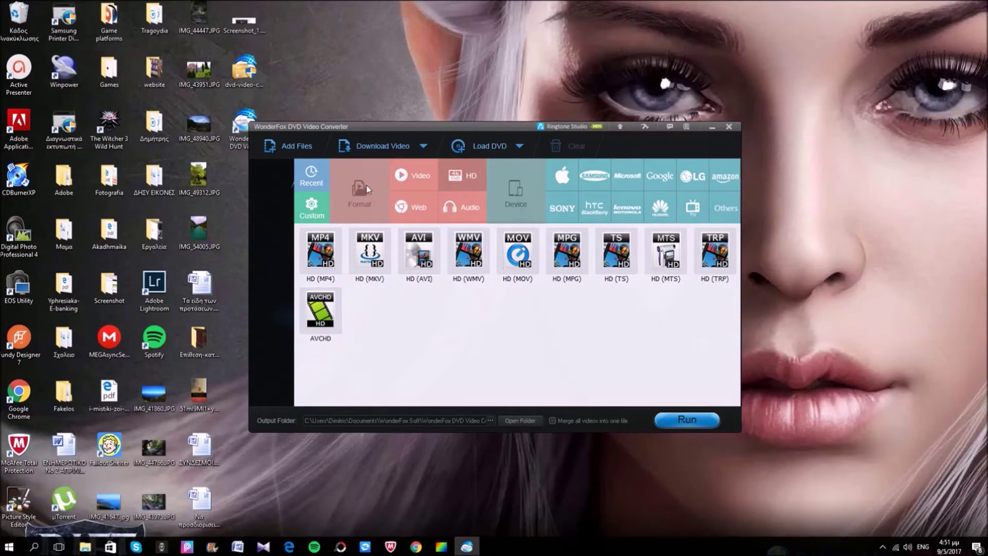
pyautogui.click(412, 207)
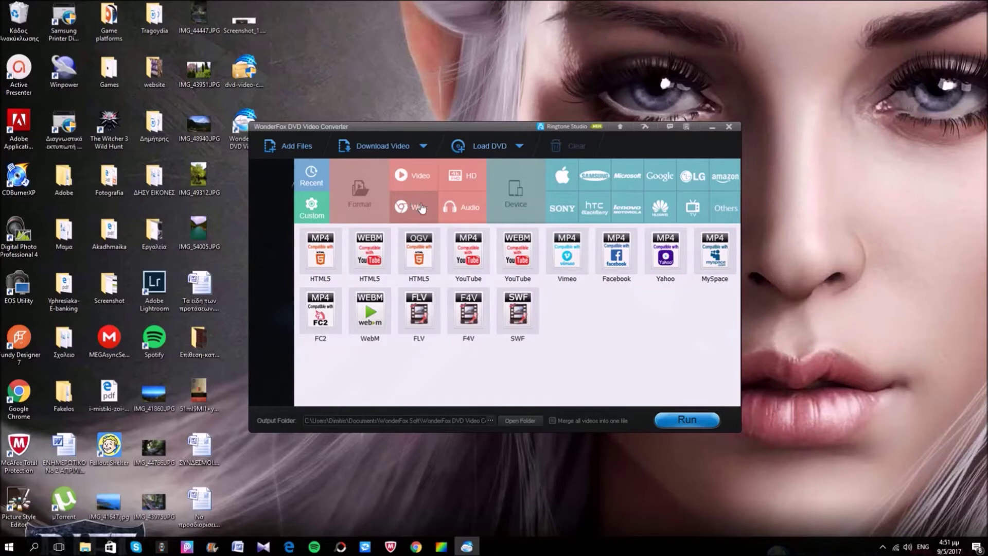
pyautogui.click(453, 207)
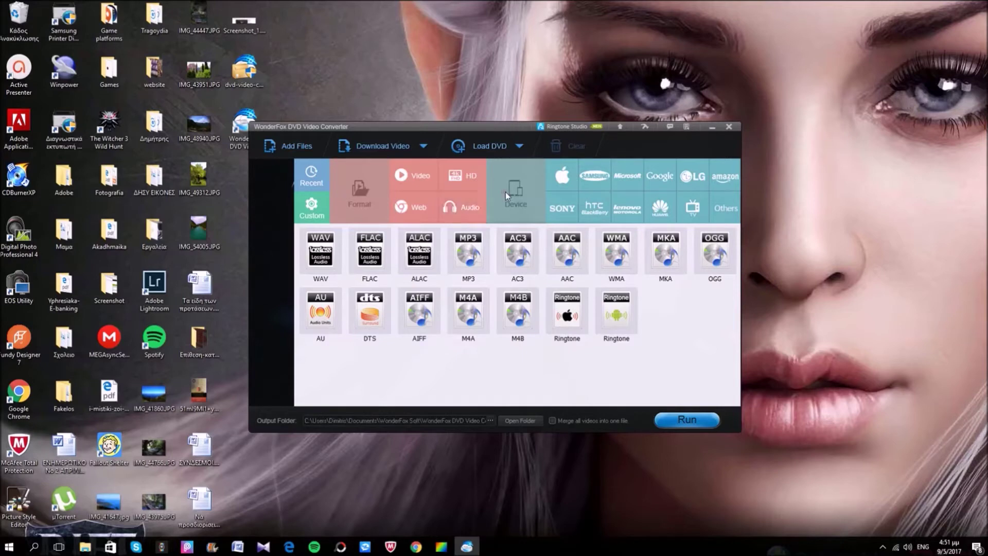
# - Examine the output device profiles for every brand from Apple to Others, and close the format list without choosing one
pyautogui.click(561, 180)
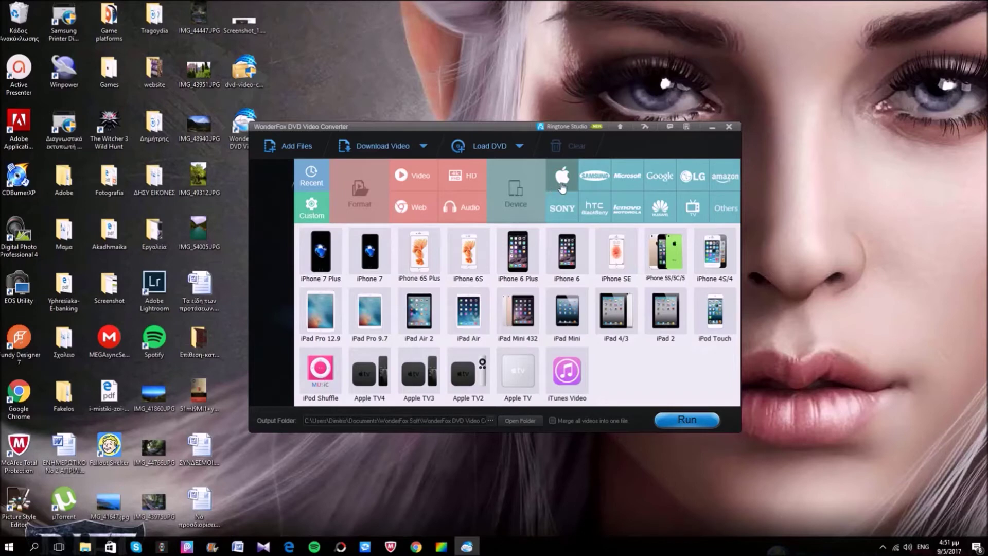
pyautogui.click(595, 178)
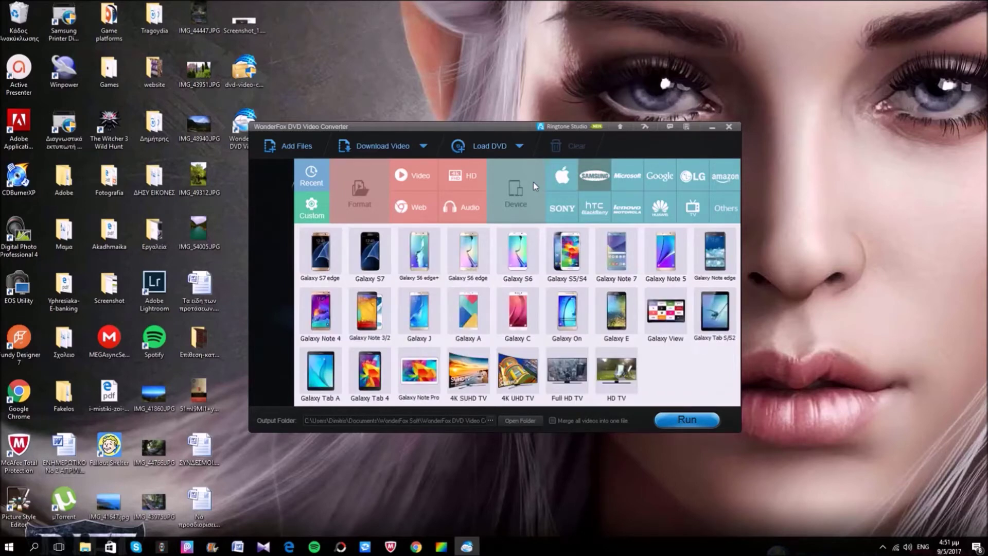
pyautogui.click(615, 179)
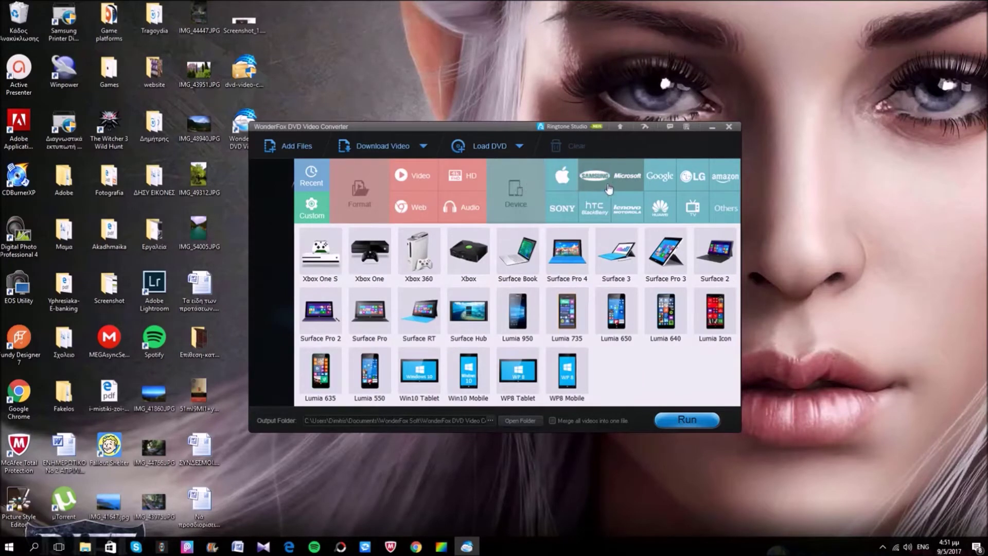
pyautogui.click(655, 186)
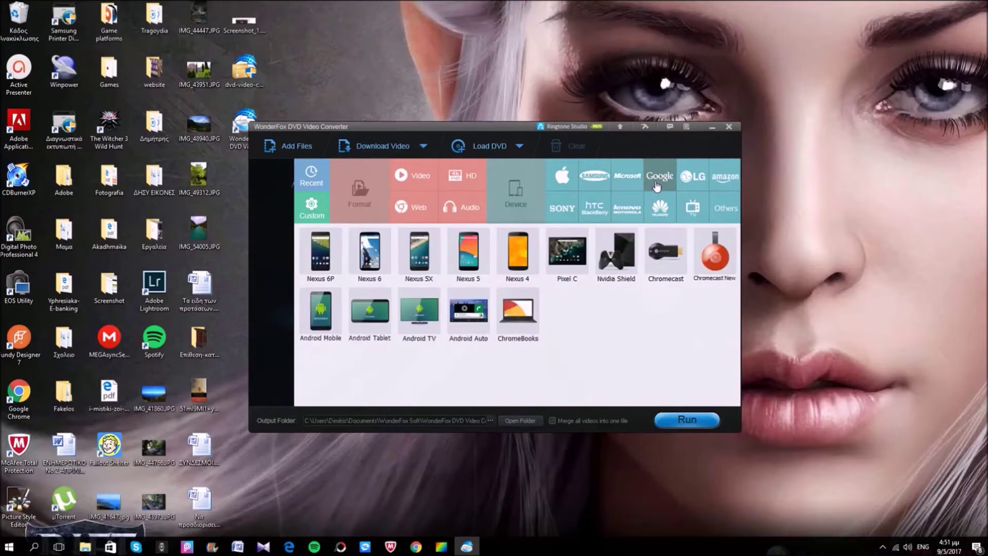
pyautogui.click(688, 181)
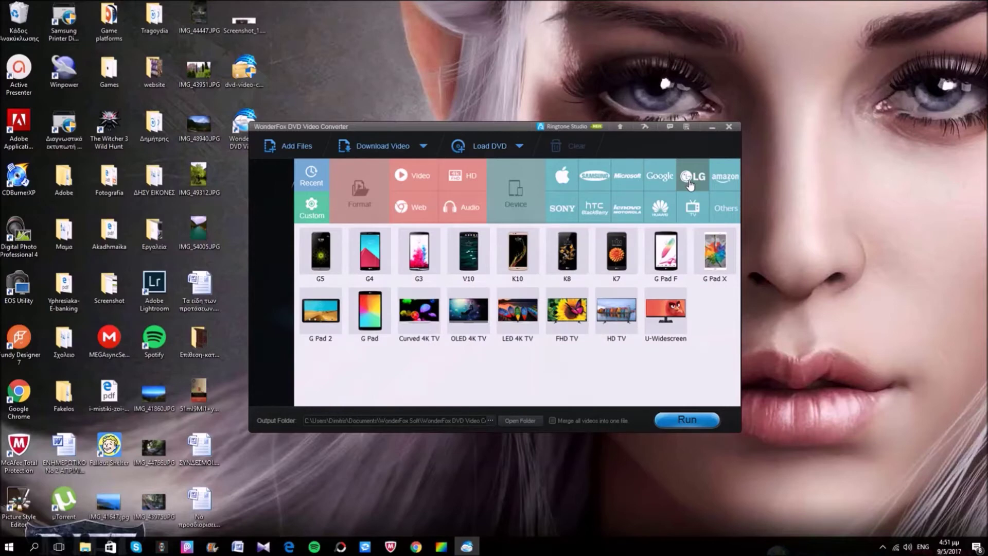
pyautogui.click(717, 184)
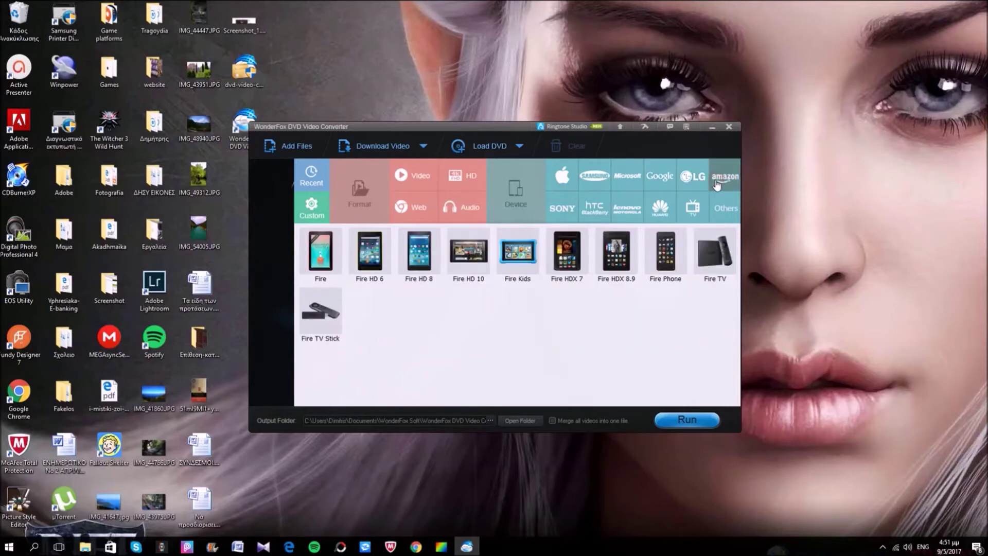
pyautogui.click(564, 211)
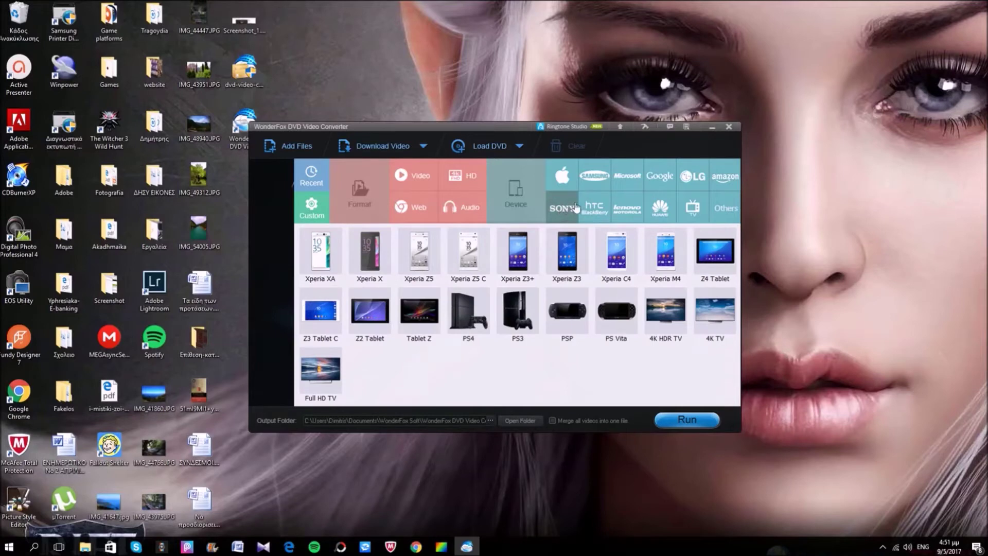
pyautogui.click(591, 211)
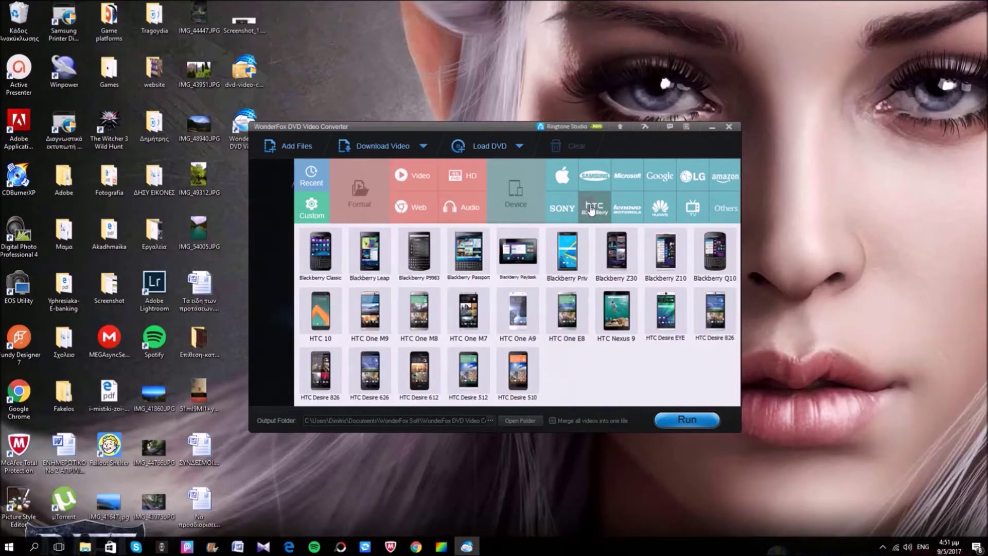
pyautogui.click(625, 208)
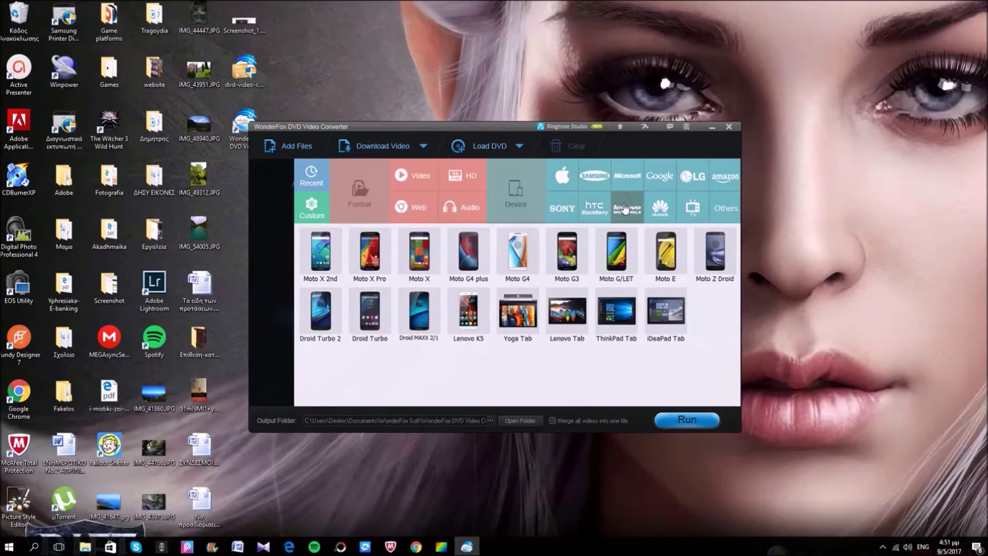
pyautogui.click(659, 207)
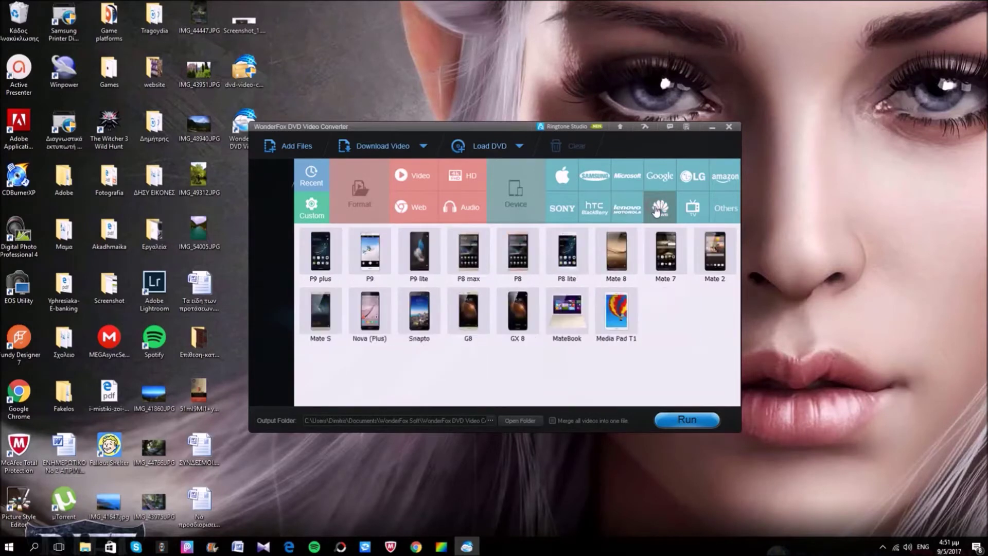
pyautogui.click(691, 209)
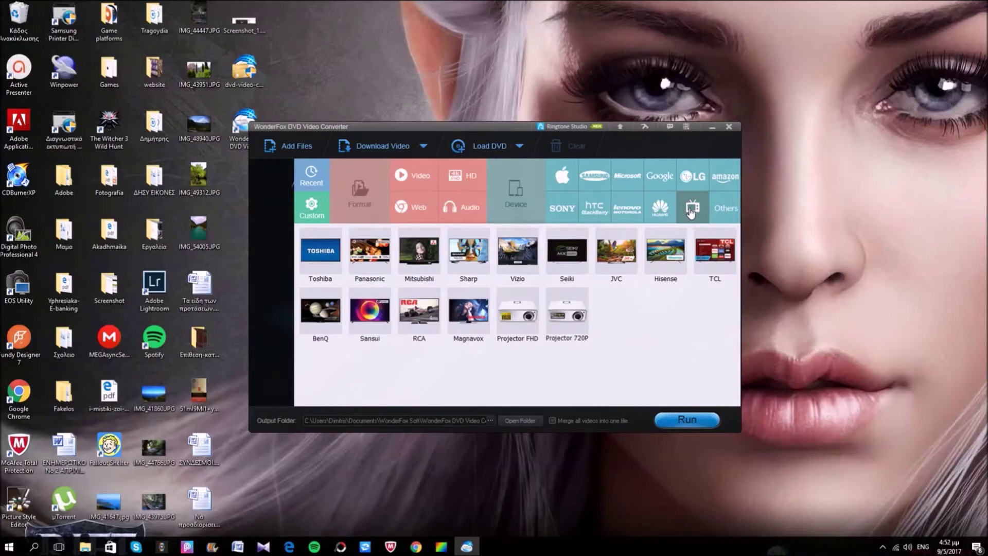
pyautogui.click(718, 212)
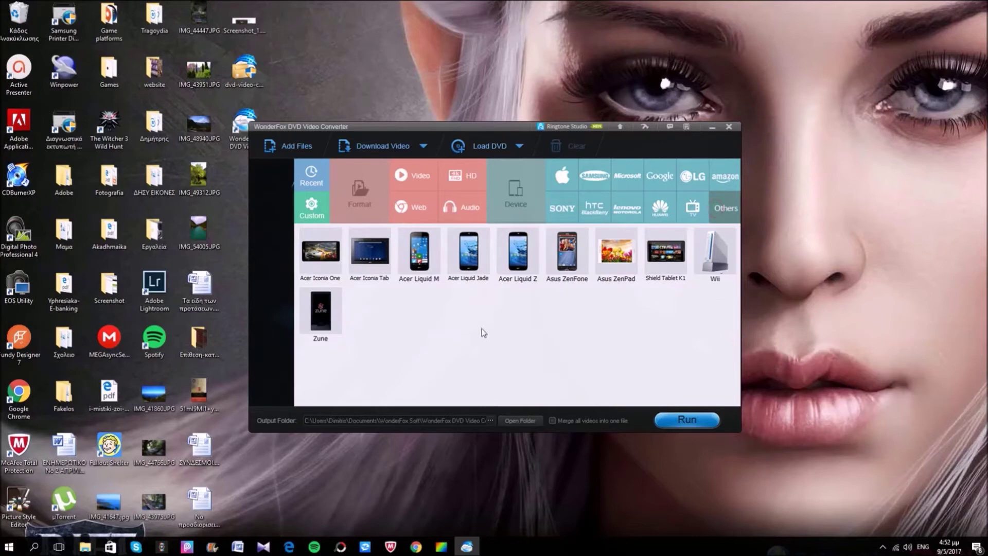
pyautogui.click(272, 200)
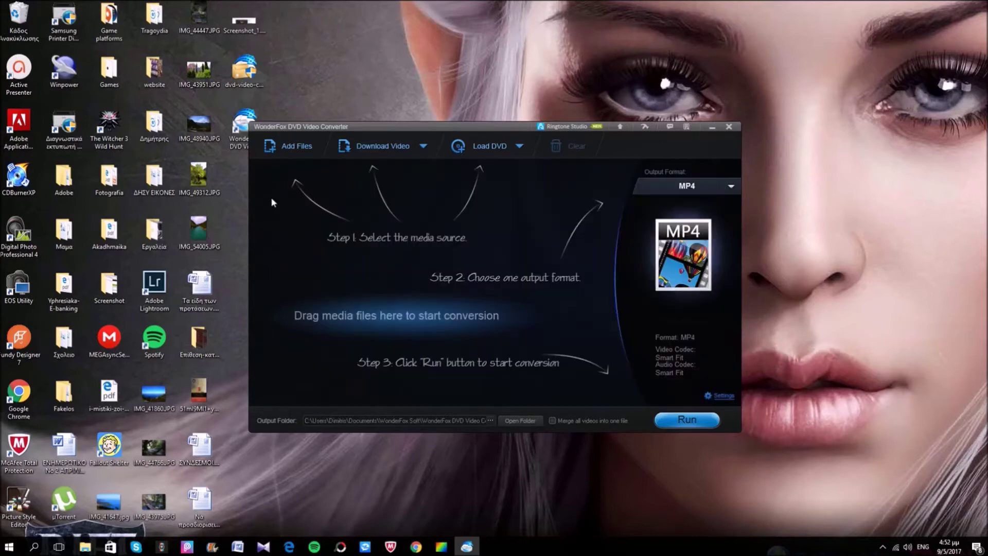
# - Open the Add New Download dialog for an online video and go to its URL field
pyautogui.click(403, 149)
pyautogui.keyDown('shift'); pyautogui.click(450, 190); pyautogui.keyUp('shift')
pyautogui.keyDown('shift'); pyautogui.click(512, 193); pyautogui.keyUp('shift')
pyautogui.keyDown('shift'); pyautogui.click(437, 199); pyautogui.keyUp('shift')
pyautogui.click(437, 199)
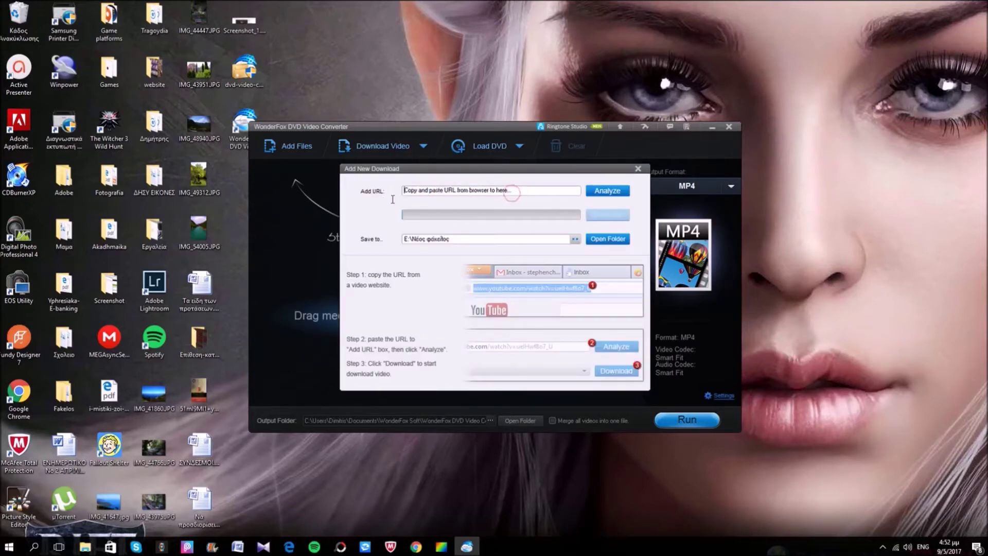
# - Switch to Chrome and copy the web address of the YouTube video "Corsair CX750M PSU unboxing and review"
pyautogui.click(417, 549)
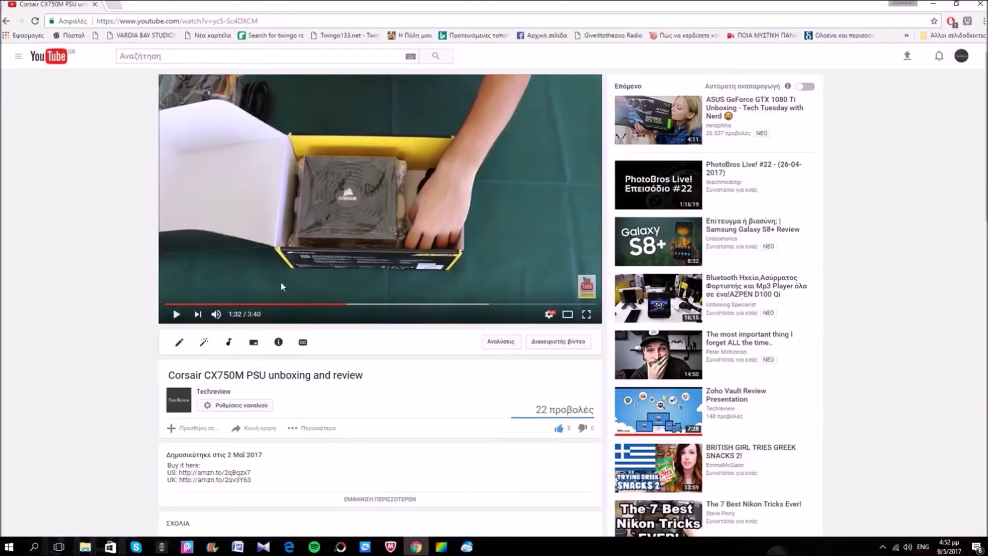
pyautogui.click(195, 21)
pyautogui.rightClick(196, 21)
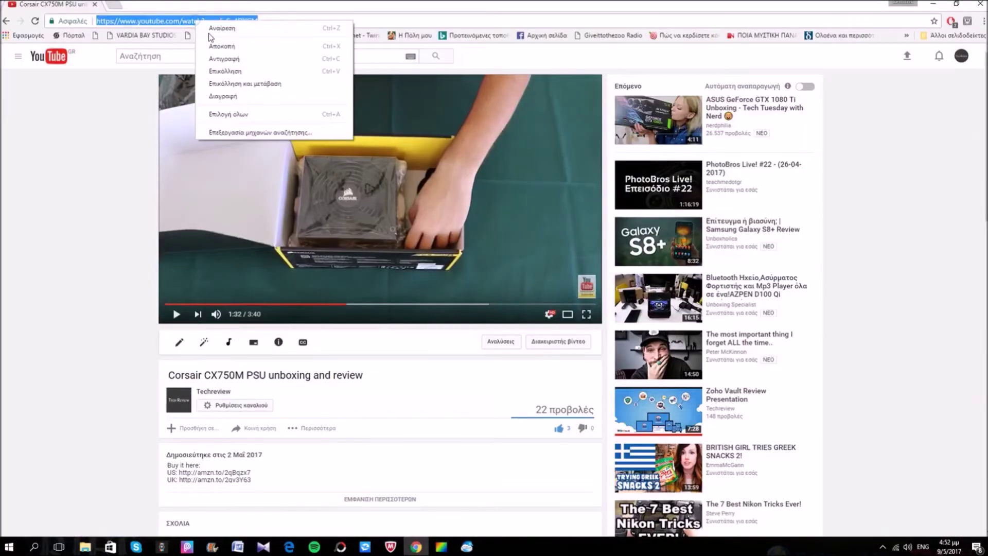
pyautogui.click(238, 60)
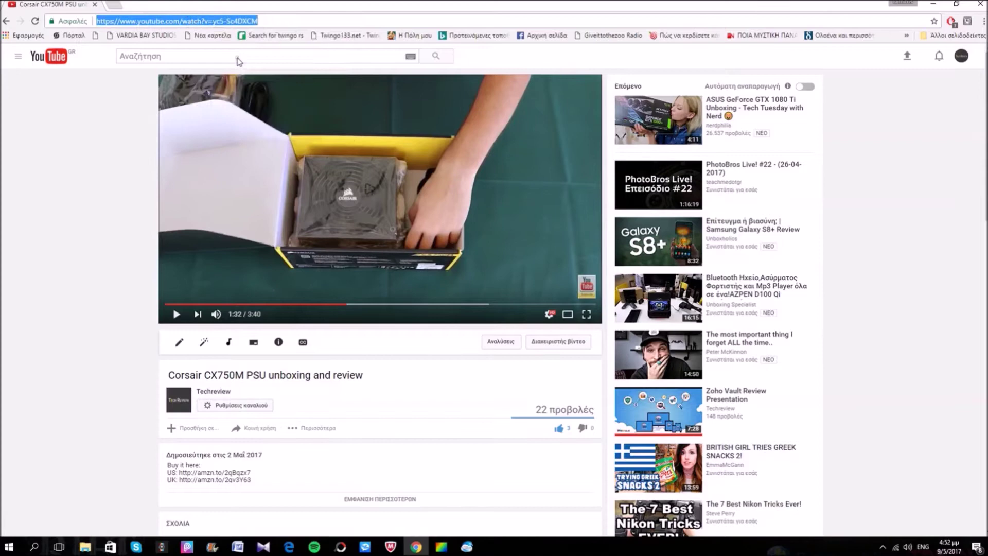
# - Return to WonderFox DVD Video Converter, analyze the copied YouTube address and download the video with the recommended 1280x720 MP4 option
pyautogui.click(934, 5)
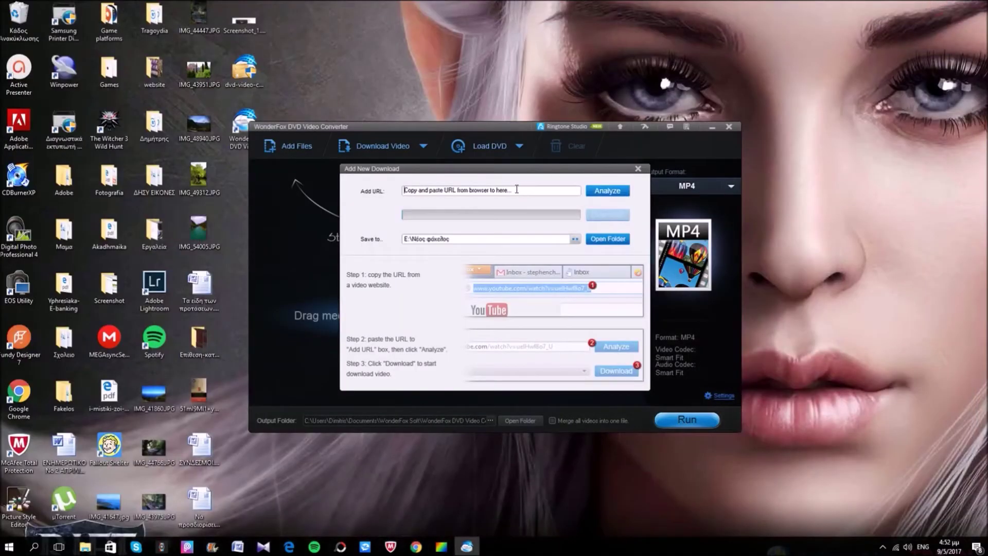
pyautogui.click(517, 191)
pyautogui.rightClick(517, 192)
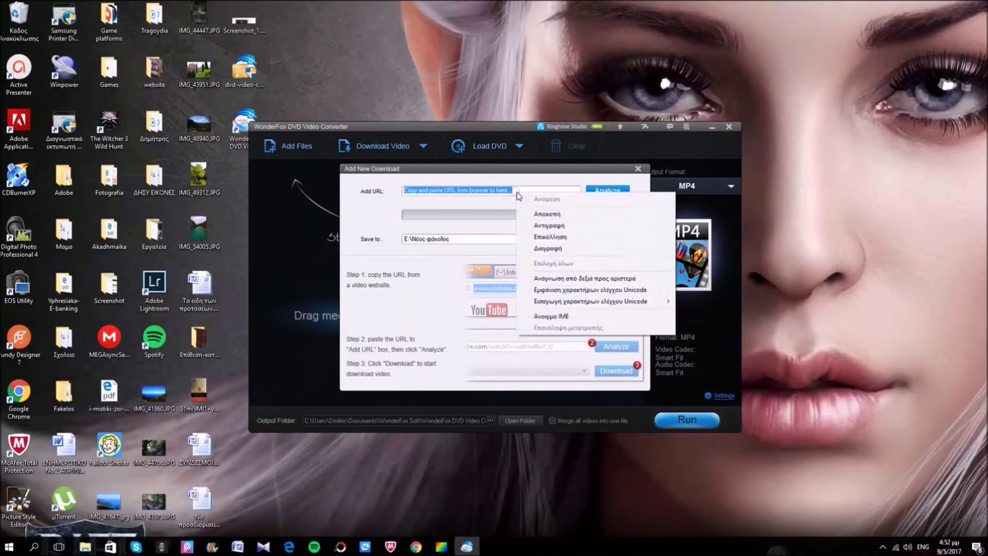
pyautogui.click(550, 237)
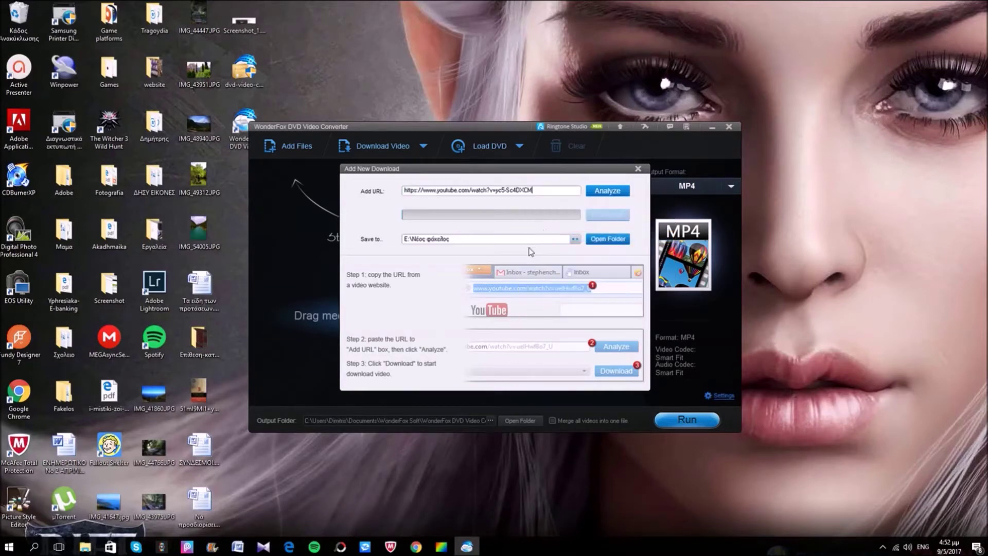
pyautogui.click(603, 191)
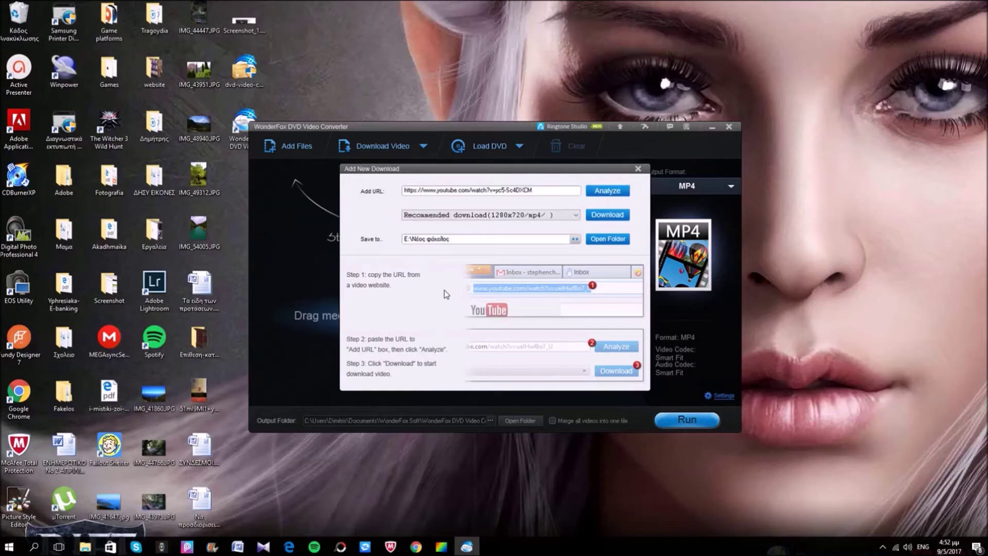
pyautogui.click(596, 216)
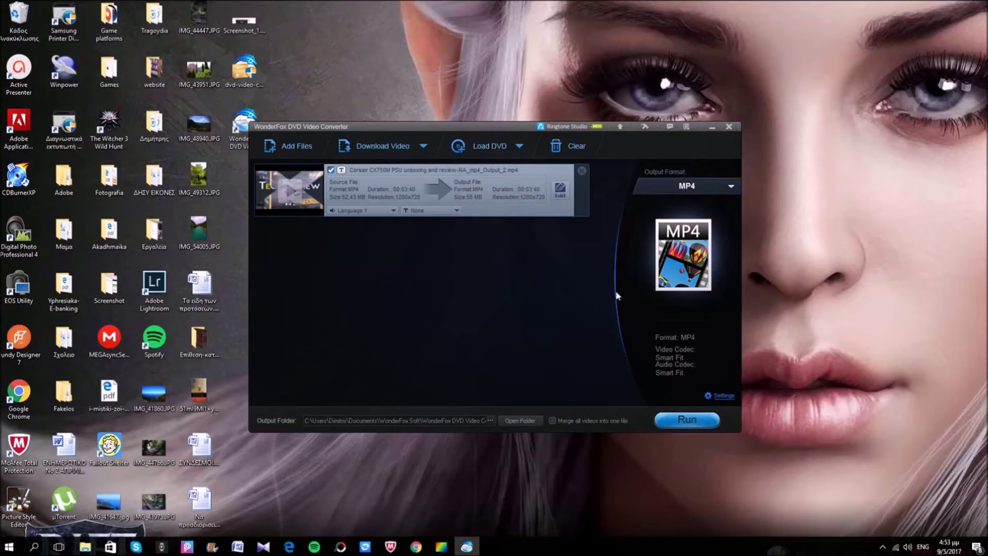
# - Convert the downloaded Corsair video to MP4 and check the result in the output folder
pyautogui.click(686, 422)
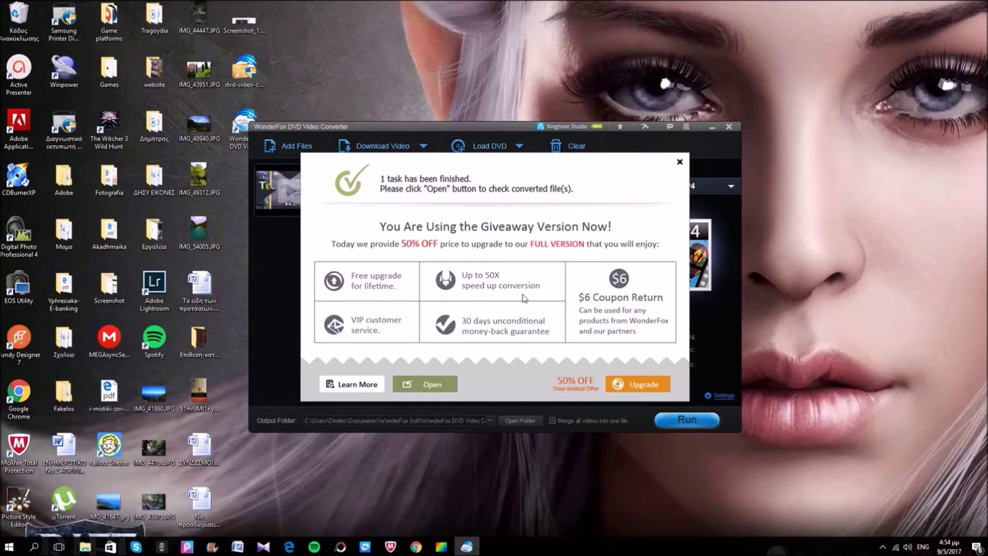
pyautogui.click(428, 392)
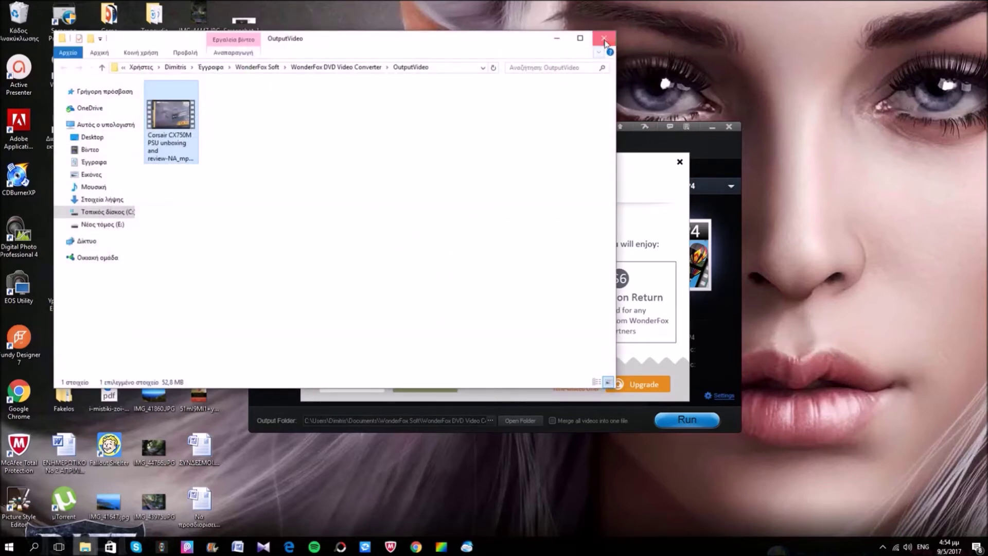
pyautogui.click(605, 39)
pyautogui.click(679, 163)
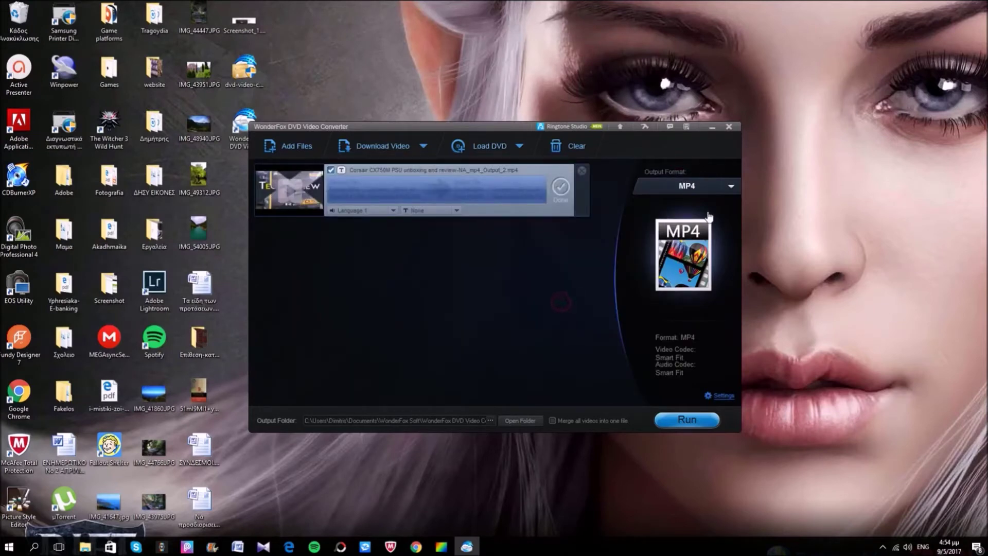
# - Set the output format to AVI from the video formats and convert the Corsair video again
pyautogui.click(726, 191)
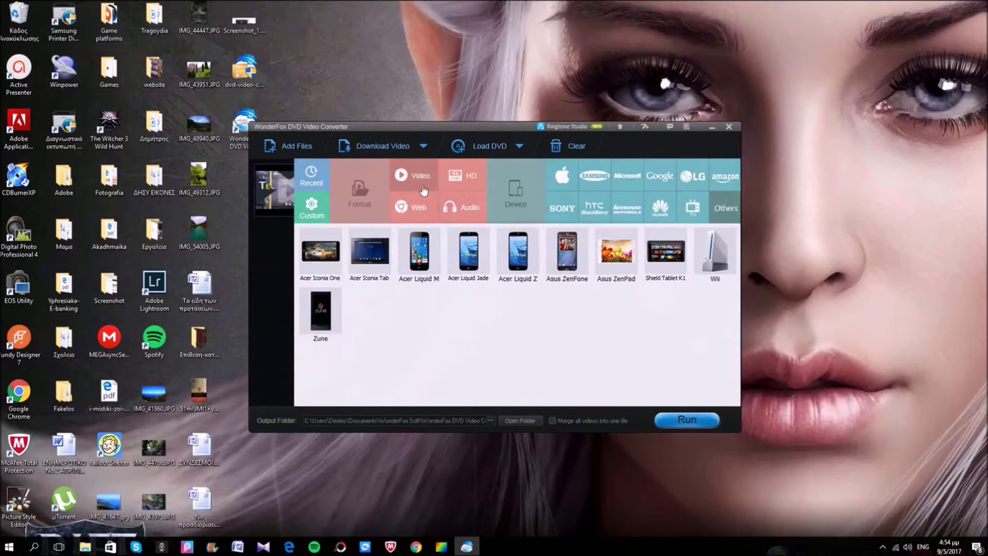
pyautogui.click(406, 185)
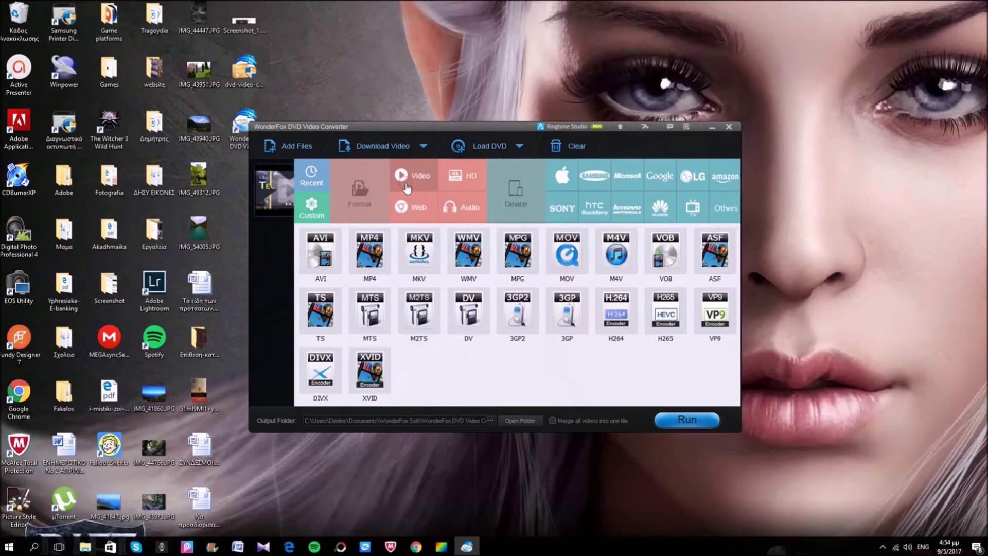
pyautogui.click(336, 255)
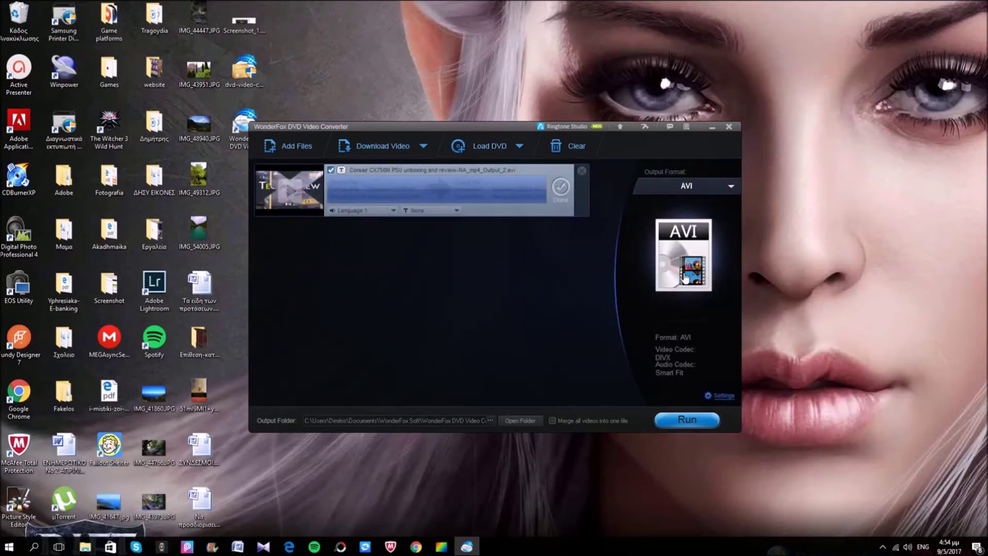
pyautogui.click(688, 421)
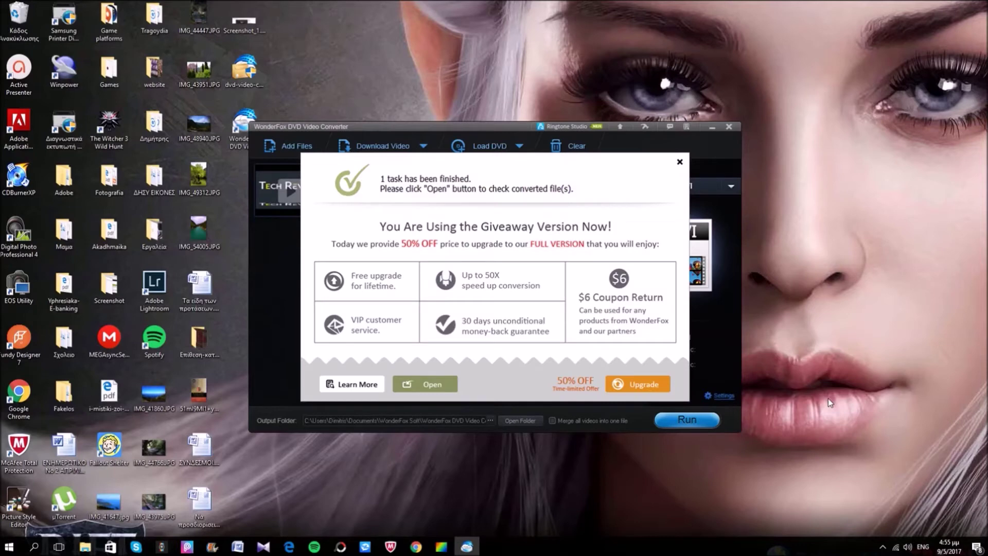
# - Compare the file details of the converted MP4 and AVI copies in the output folder, and return to the conversion list
pyautogui.click(442, 386)
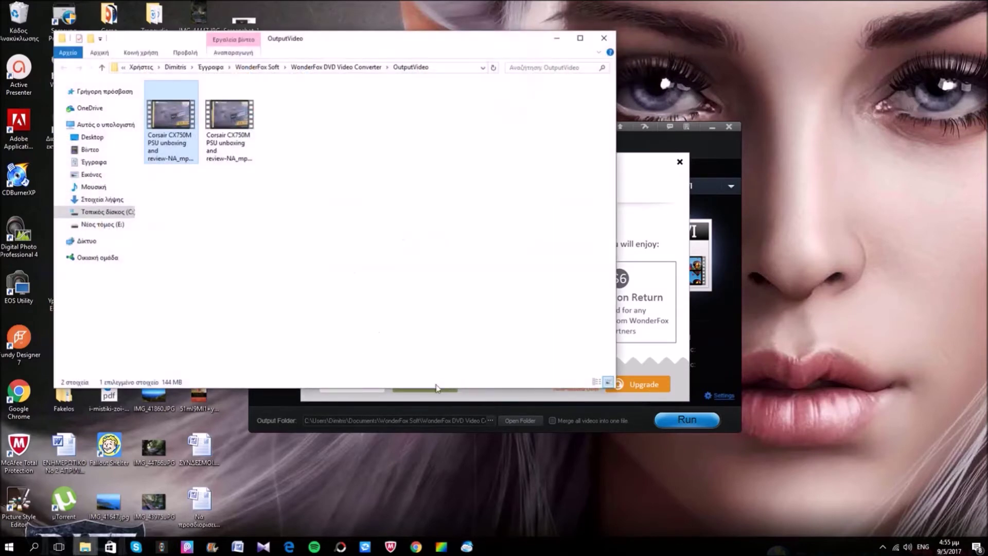
pyautogui.click(248, 147)
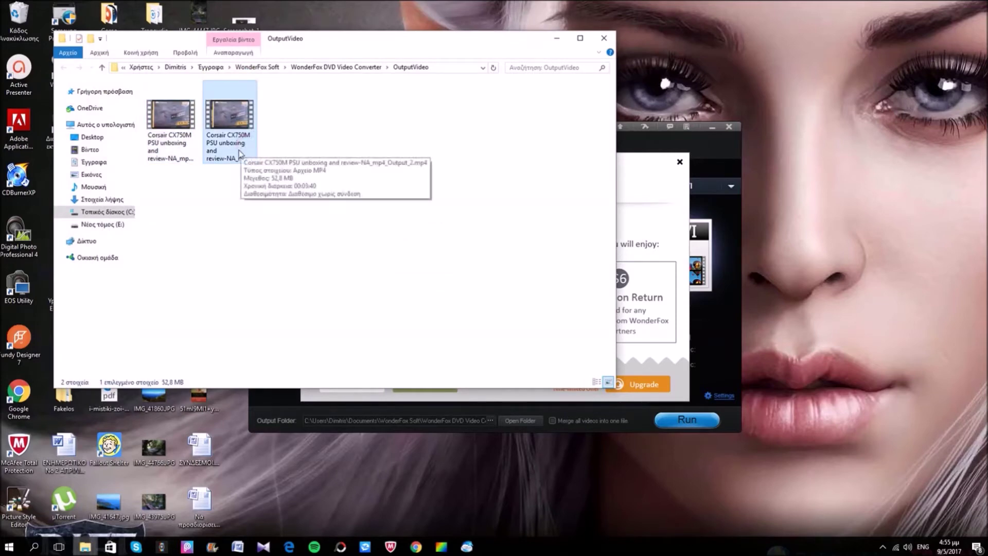
pyautogui.click(184, 148)
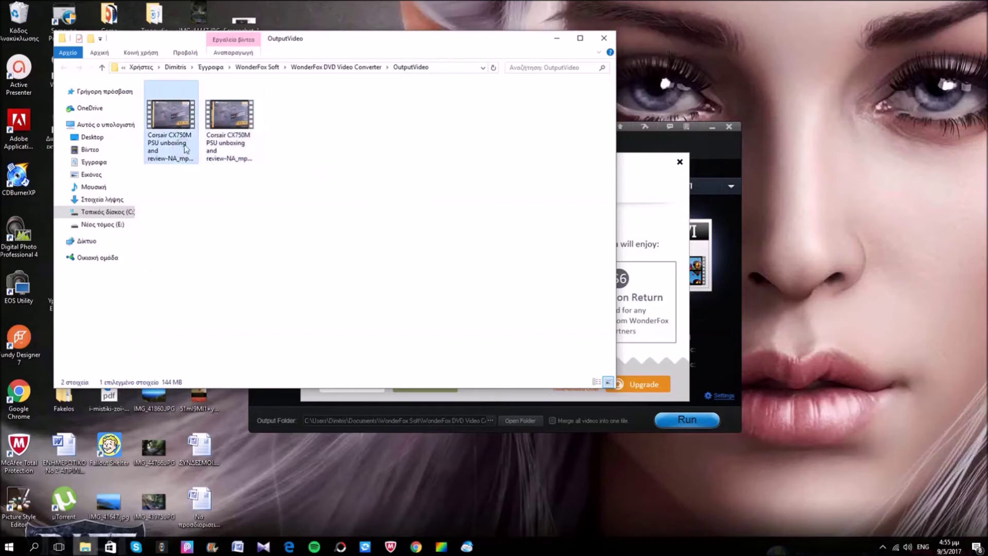
pyautogui.moveTo(187, 148)
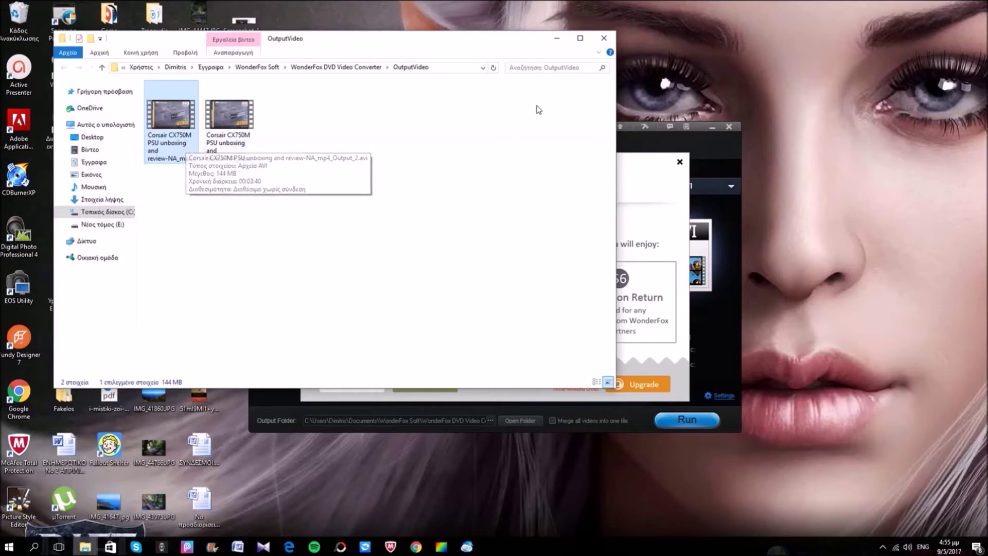
pyautogui.click(604, 39)
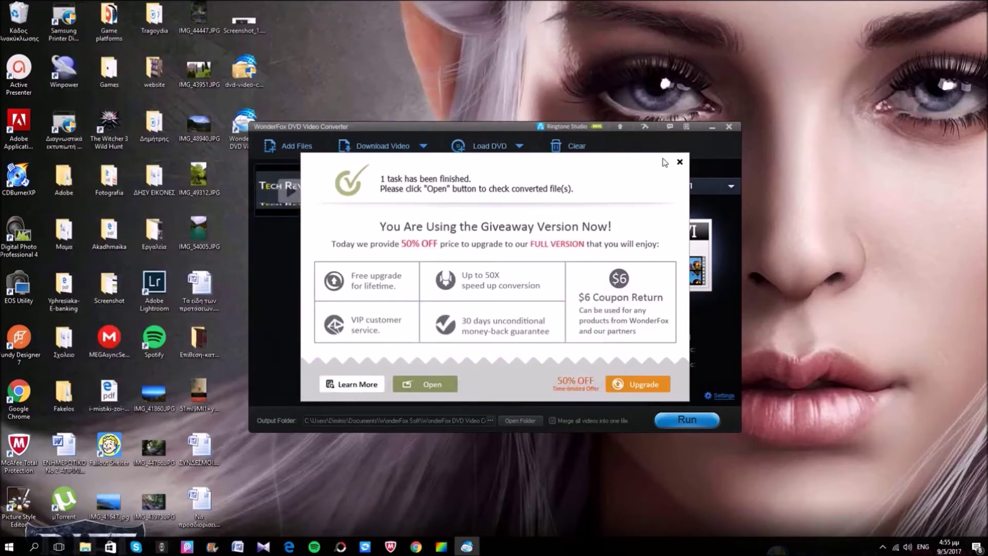
pyautogui.click(678, 162)
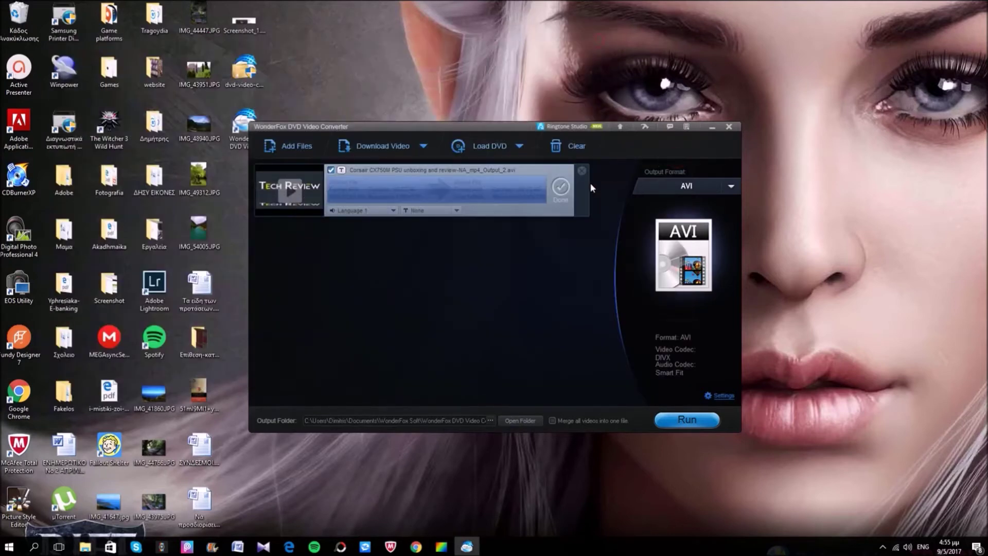
# - Remove the converted Corsair video from the conversion list
pyautogui.click(583, 171)
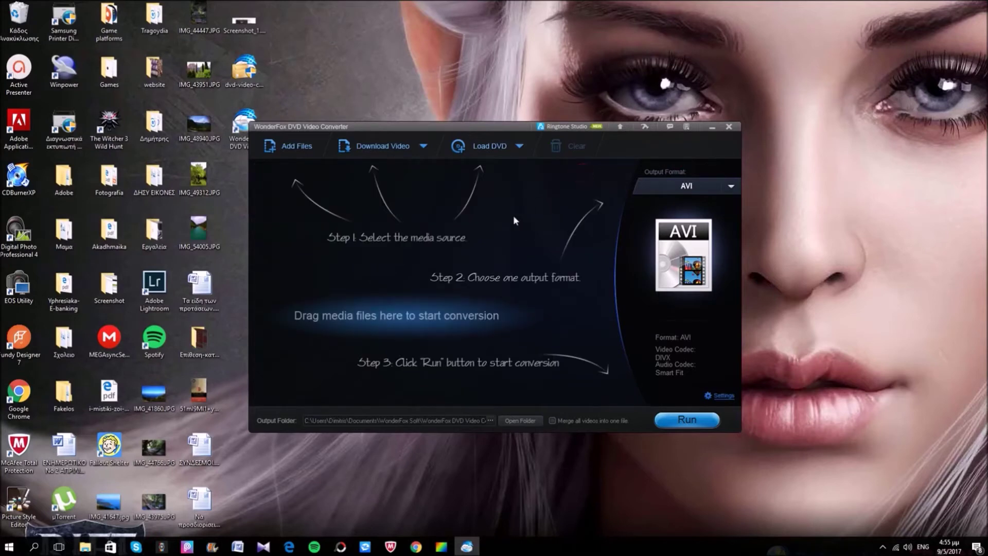
pyautogui.click(422, 149)
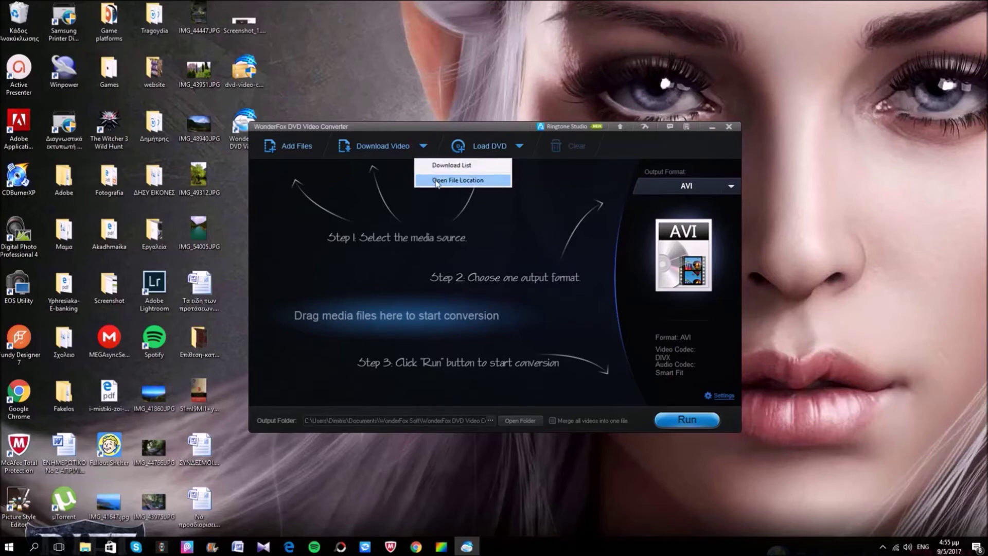
pyautogui.click(310, 156)
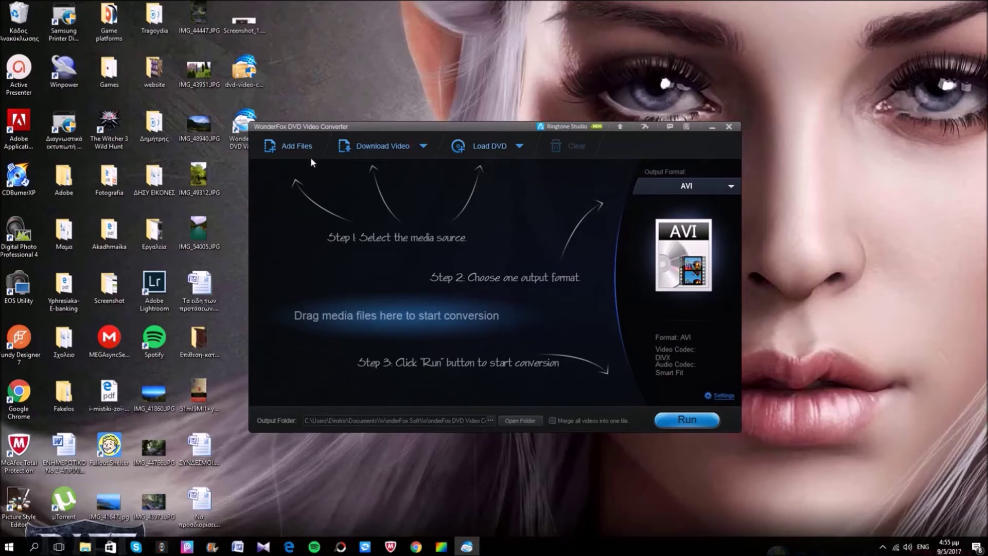
# - Switch to Chrome, open "AMD FX 8370E Black Edition unboxing and installation" from the Techreview channel's videos, and mute it
pyautogui.click(416, 547)
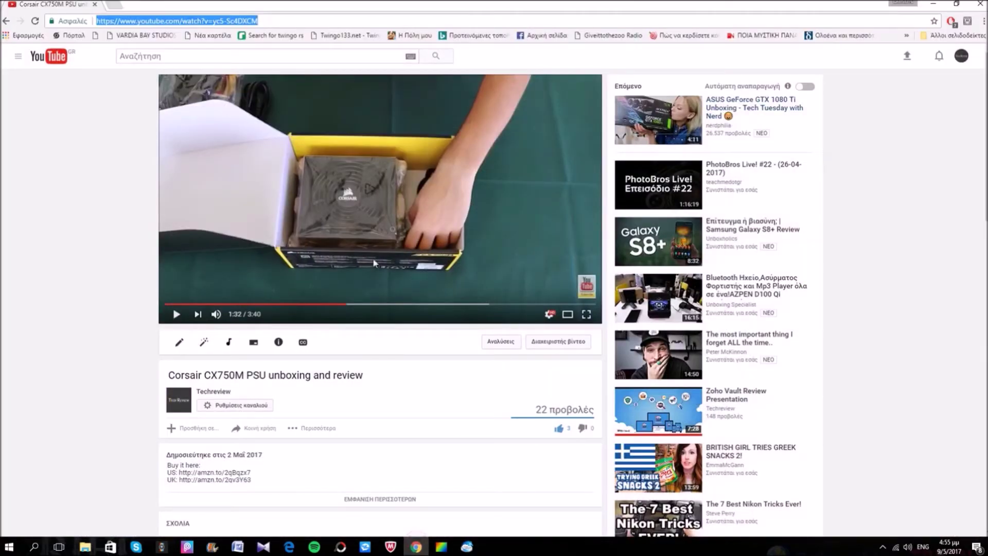
pyautogui.click(225, 395)
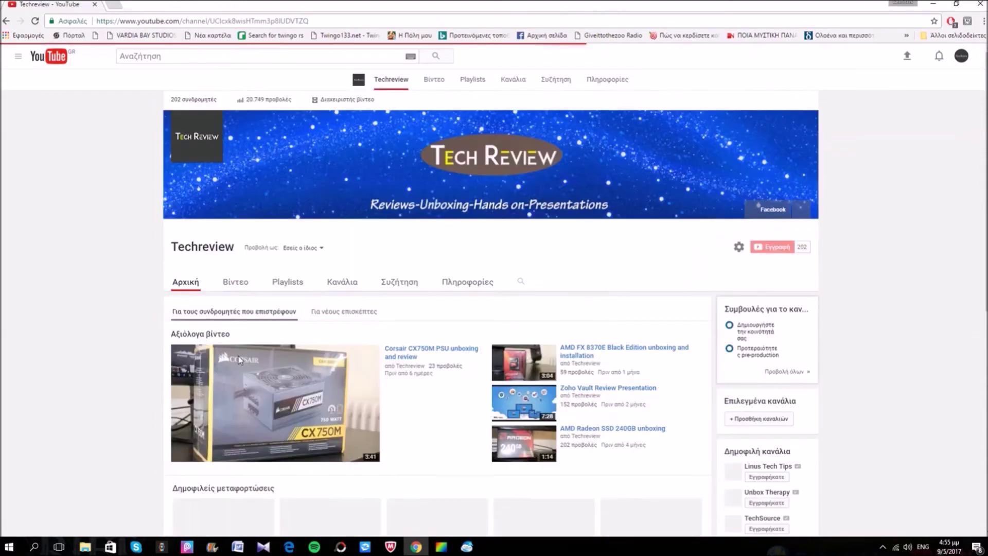
pyautogui.scroll(-3, 263, 249)
pyautogui.click(246, 159)
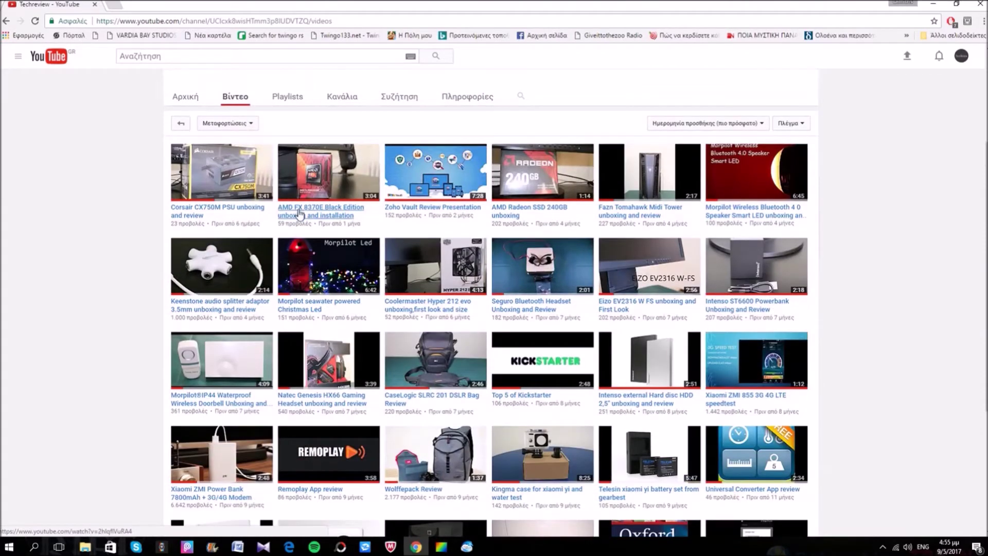
pyautogui.click(299, 212)
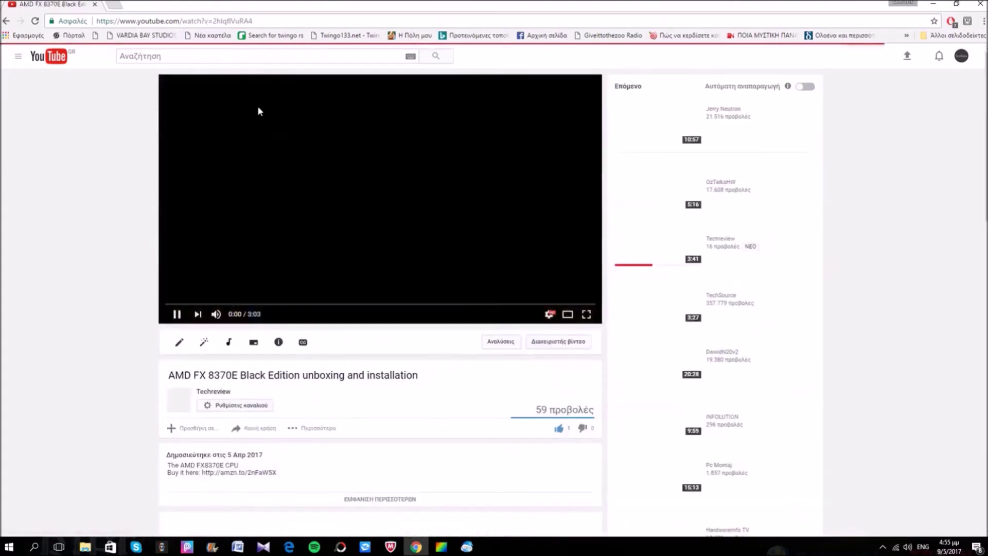
pyautogui.click(216, 314)
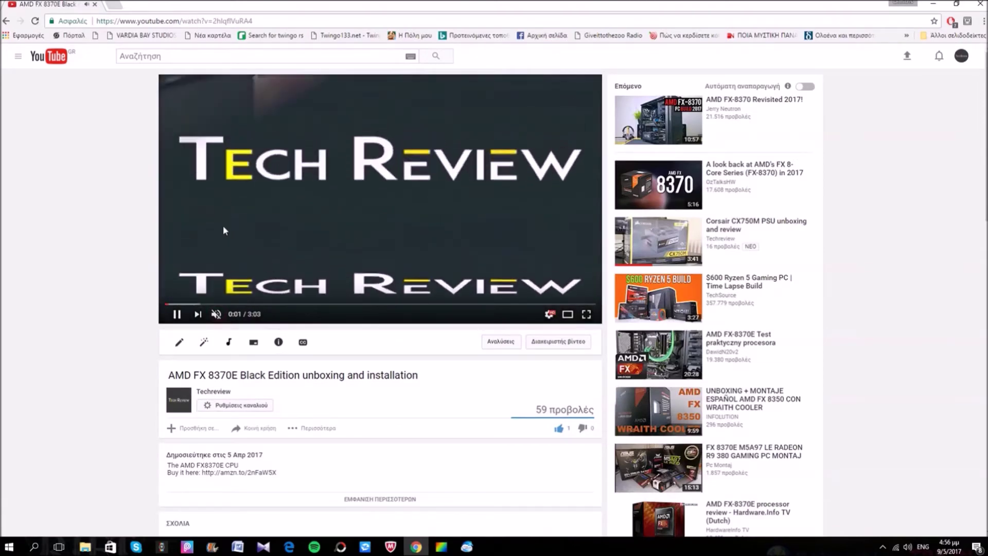
# - Copy the web address of the AMD FX 8370E video
pyautogui.click(219, 21)
pyautogui.rightClick(218, 21)
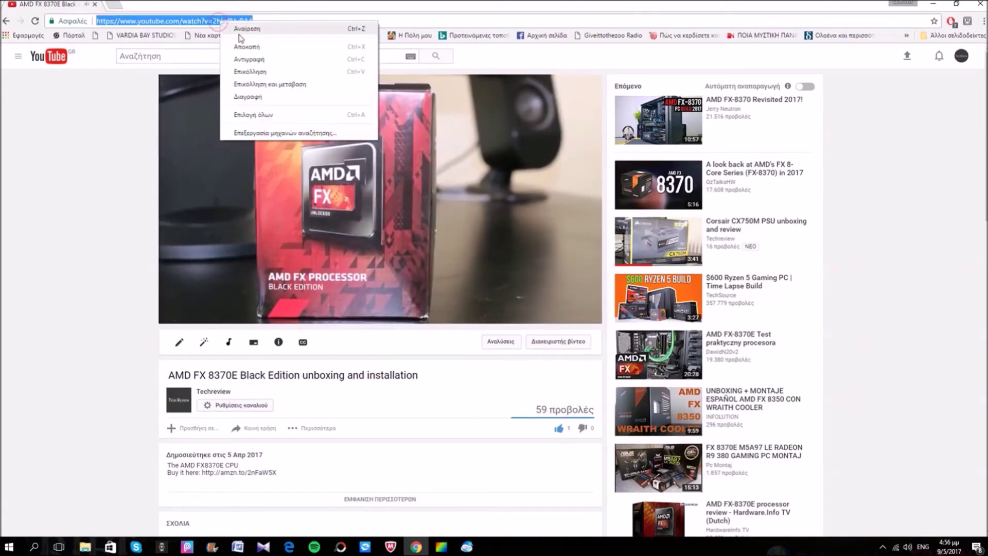
pyautogui.click(251, 58)
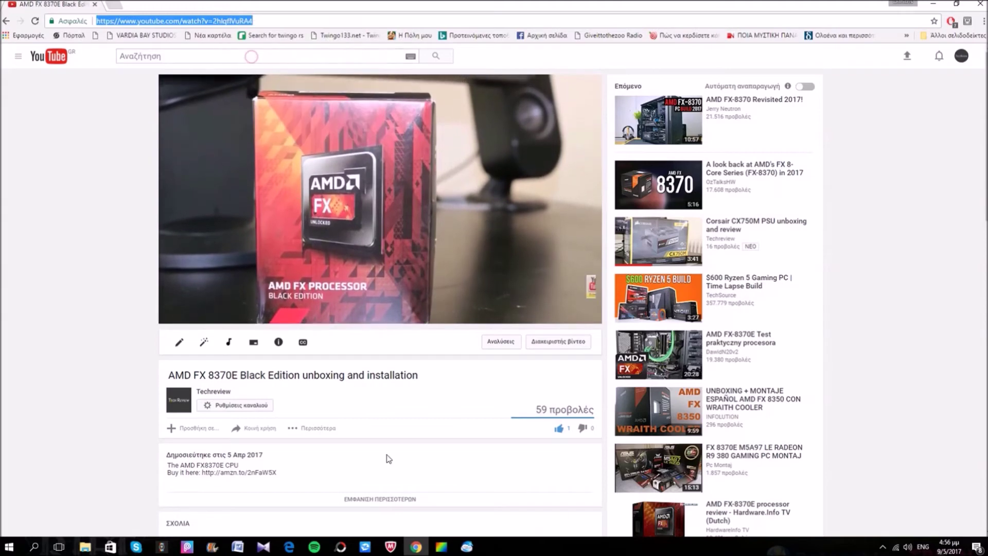
# - Switch to WonderFox DVD Video Converter, replace the download URL with the copied address, analyze it and download the recommended 1280x720 MP4
pyautogui.click(467, 546)
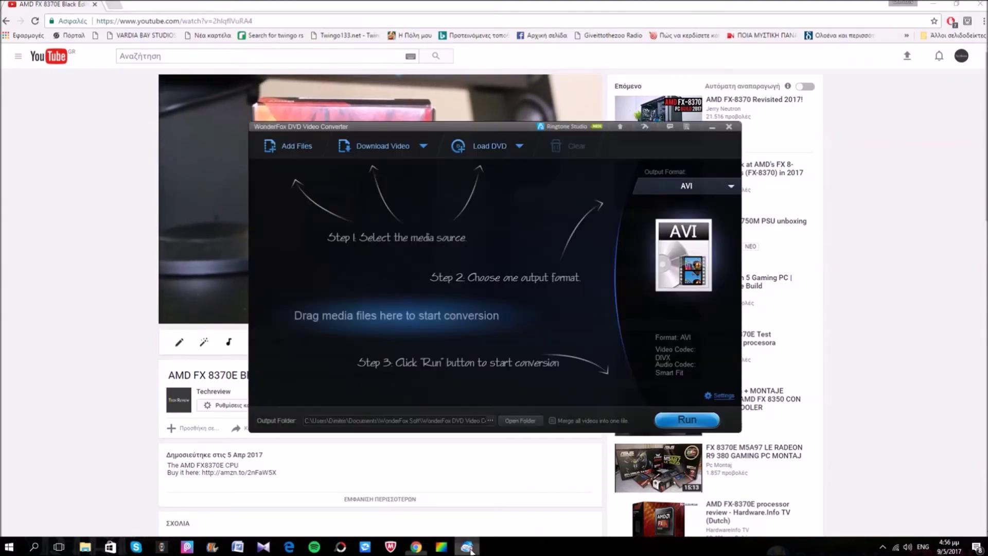
pyautogui.click(422, 147)
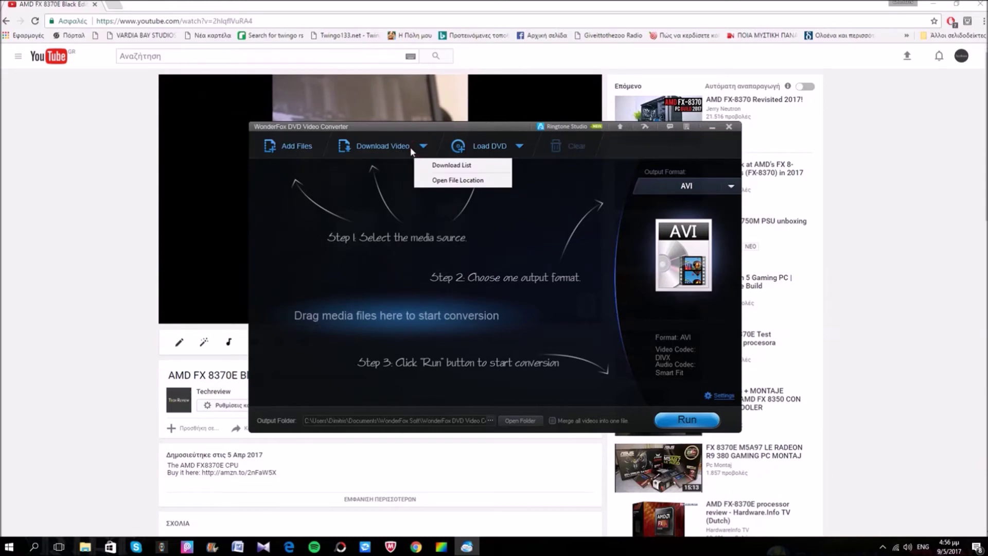
pyautogui.click(408, 149)
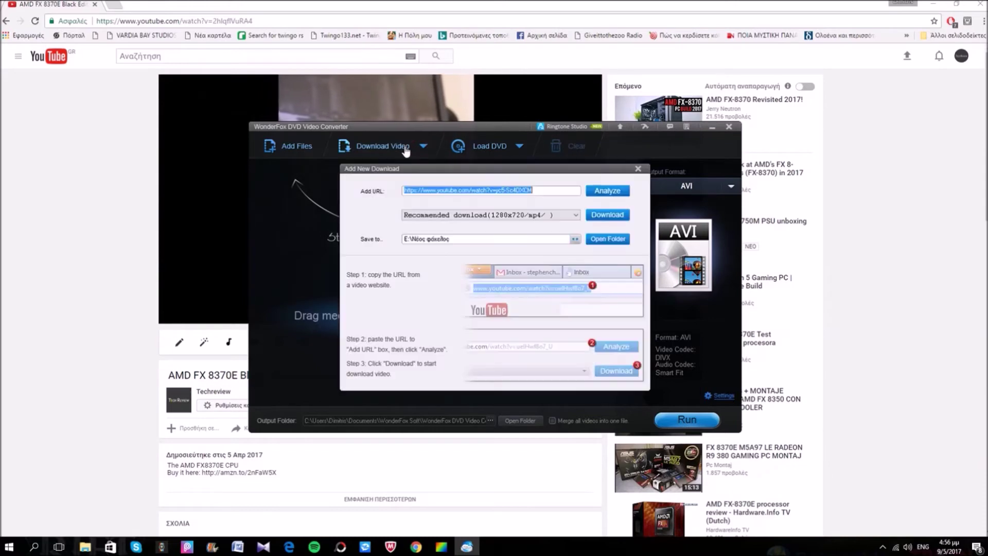
pyautogui.press('BackSpace')
pyautogui.rightClick(528, 190)
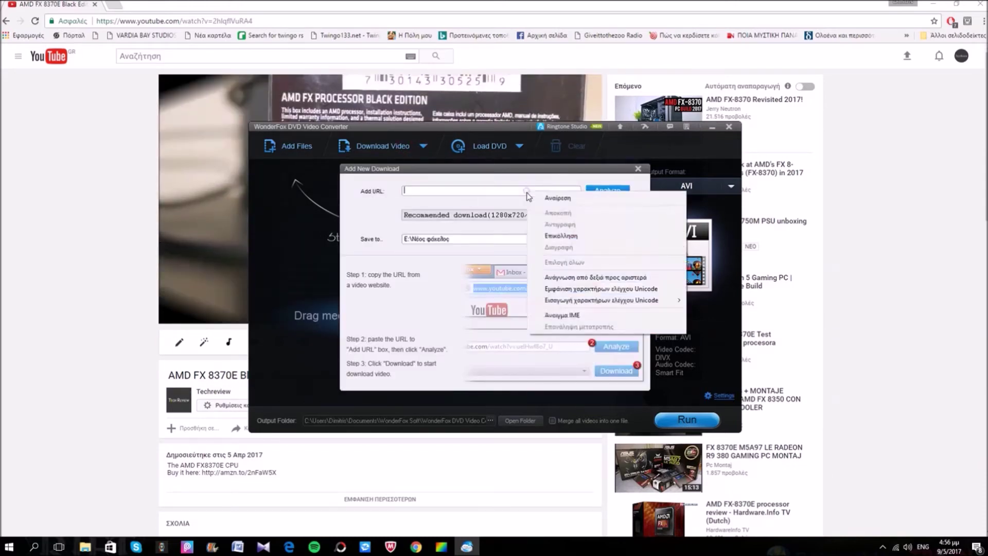
pyautogui.click(583, 232)
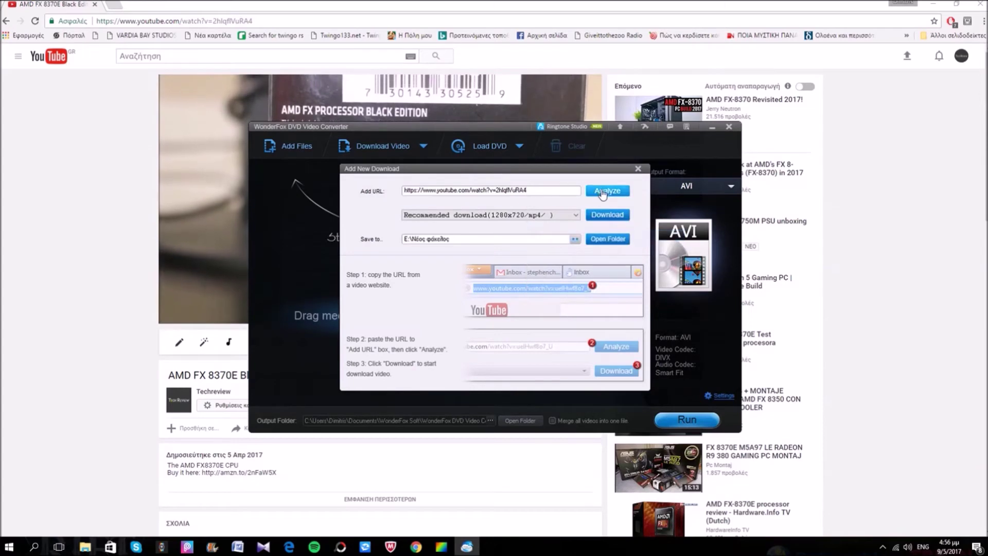
pyautogui.click(596, 191)
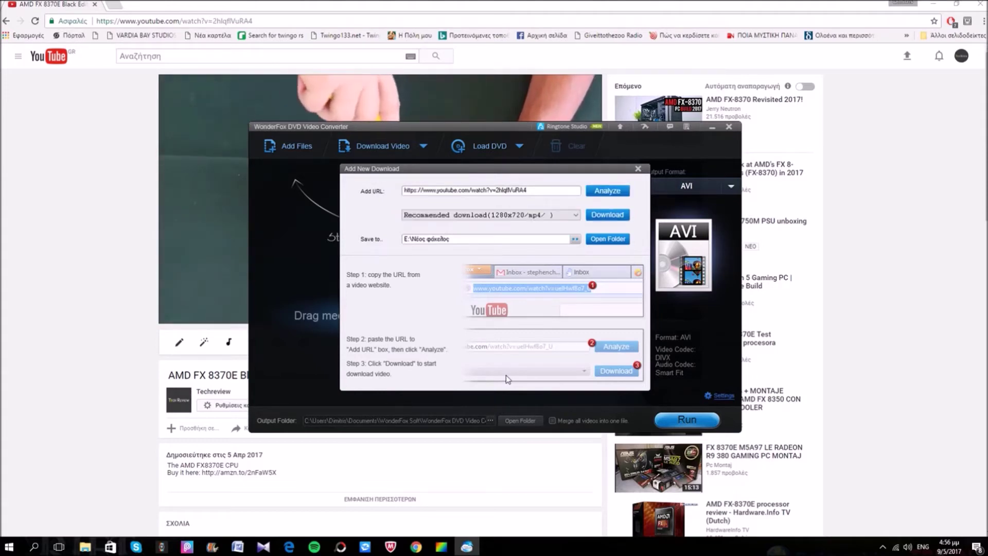
pyautogui.click(607, 215)
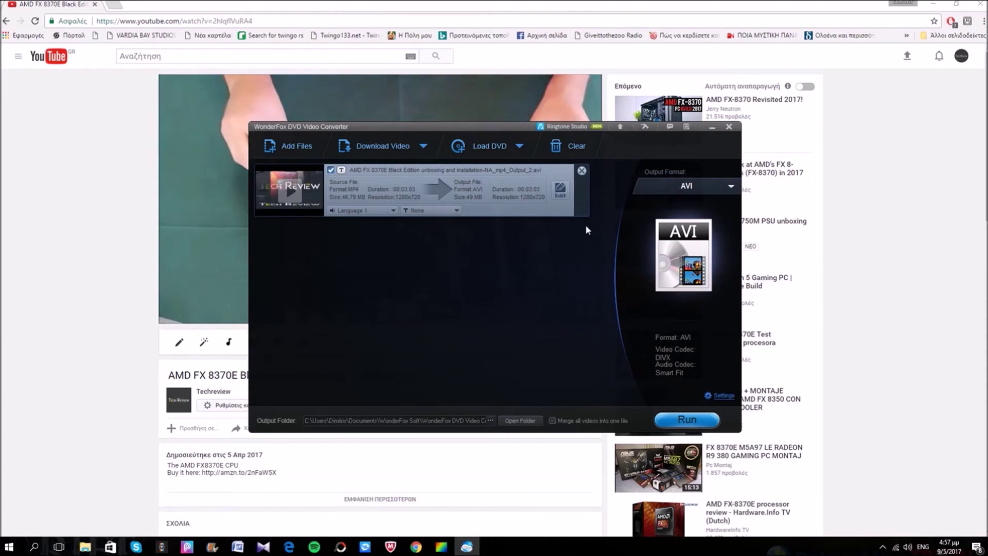
# - Open a new video download form, switch to Chrome and open "AMD Radeon SSD 240GB unboxing" from the Techreview channel's videos
pyautogui.click(404, 150)
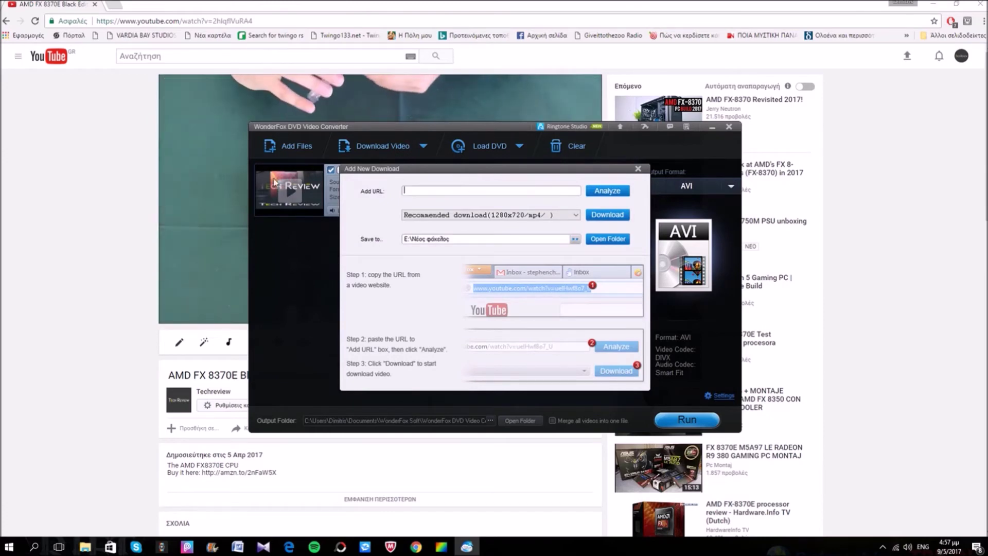
pyautogui.click(94, 208)
pyautogui.click(228, 392)
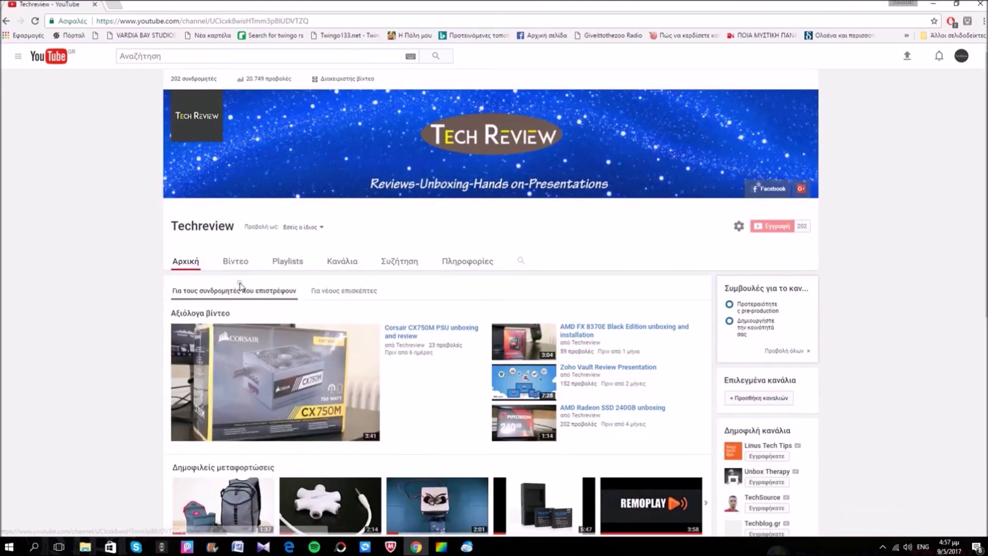
pyautogui.click(239, 263)
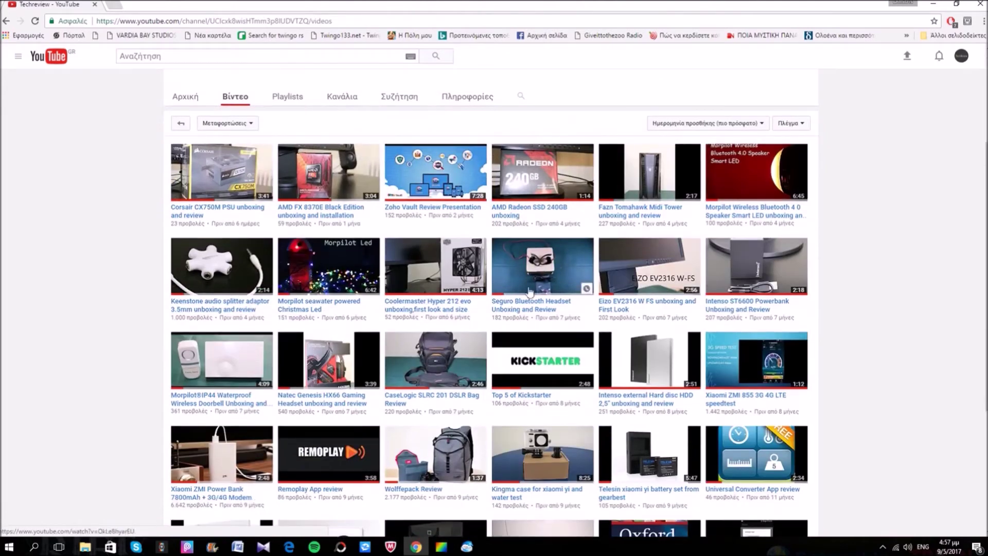
pyautogui.click(532, 213)
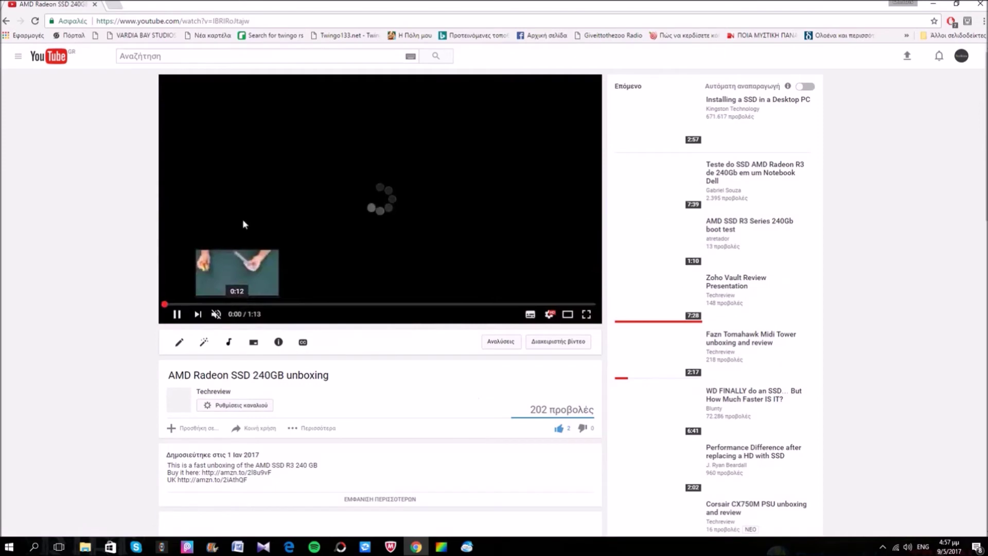
# - Copy the web address of the AMD Radeon SSD 240GB video
pyautogui.click(203, 20)
pyautogui.rightClick(203, 20)
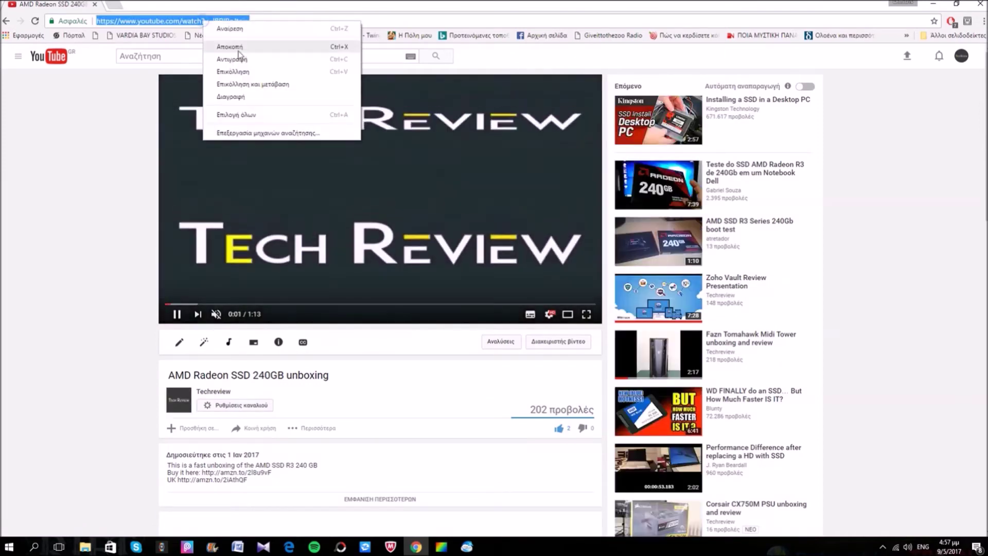
pyautogui.click(239, 57)
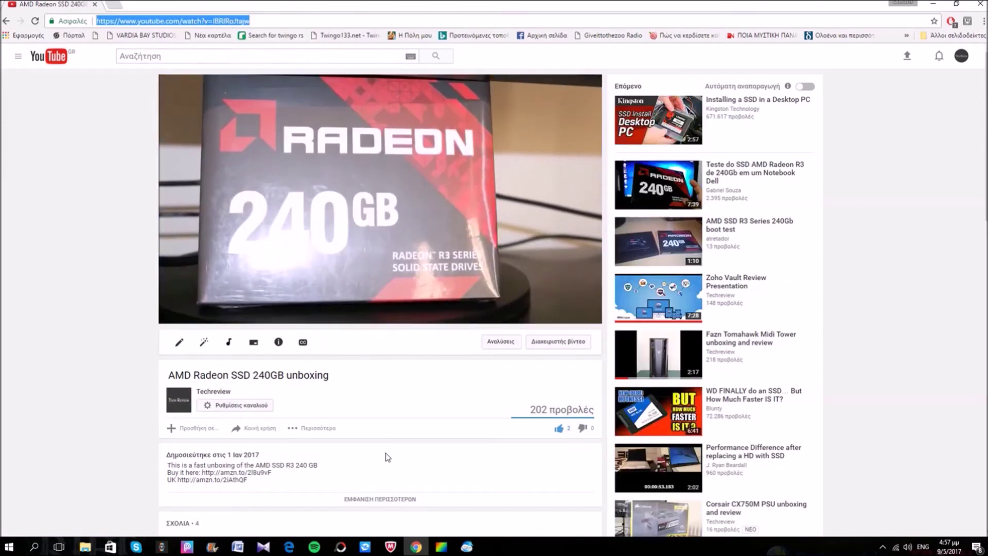
# - Switch to WonderFox DVD Video Converter, paste the copied address, analyze it and download the recommended 1280x720 MP4, minimizing Chrome meanwhile
pyautogui.click(466, 546)
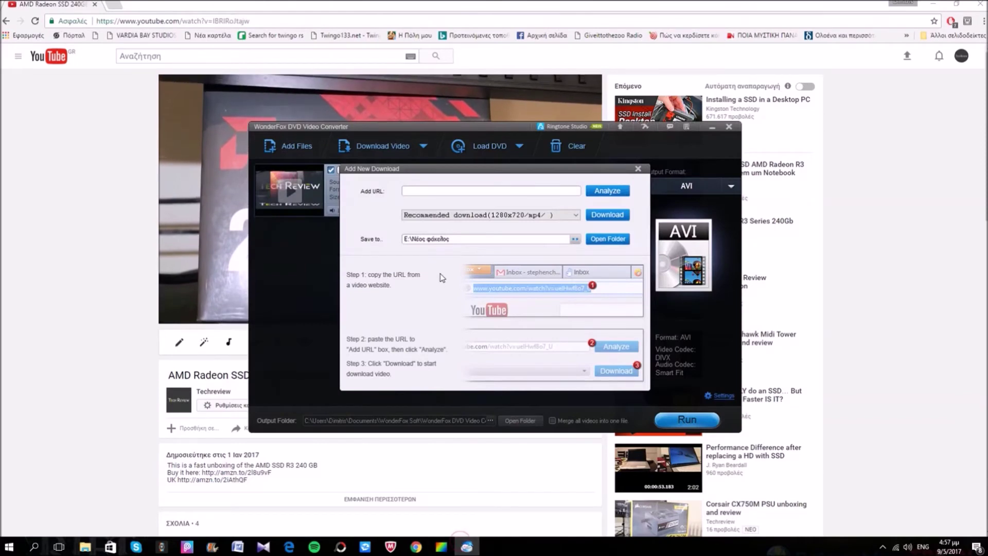
pyautogui.rightClick(436, 189)
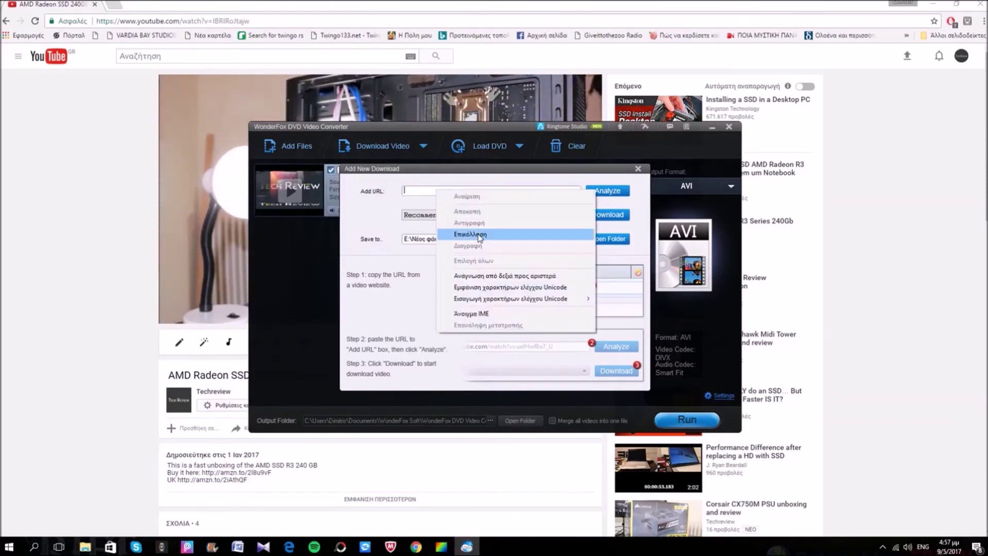
pyautogui.click(470, 234)
pyautogui.click(608, 191)
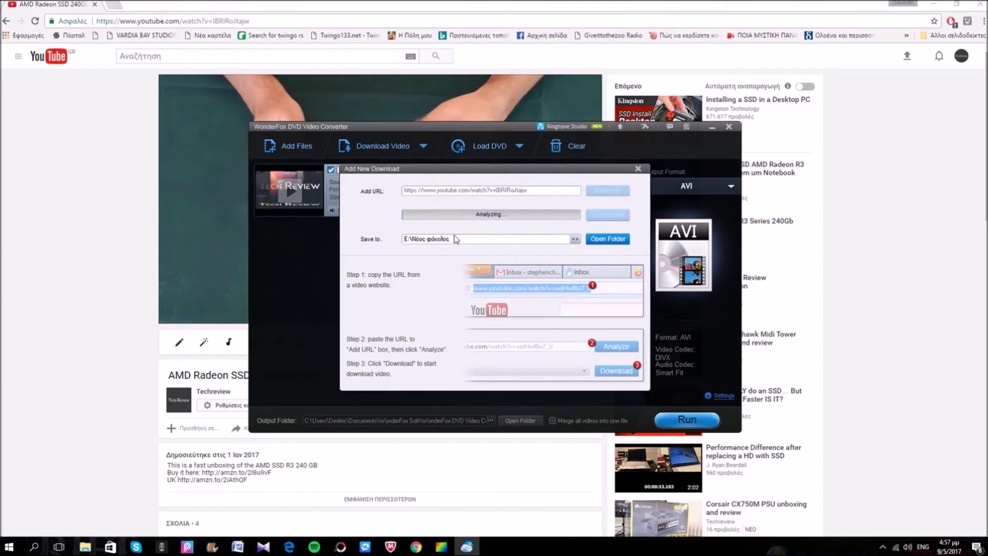
pyautogui.click(934, 4)
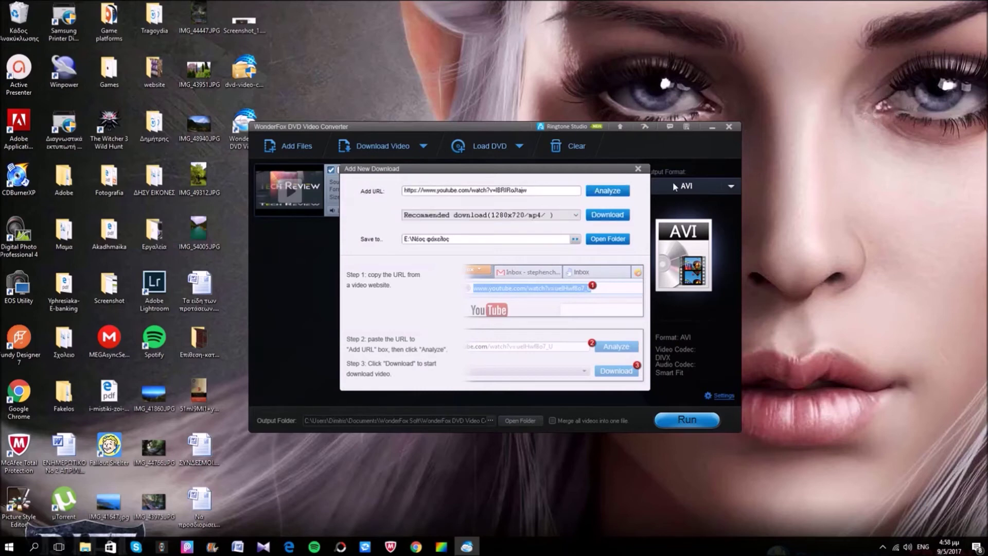
pyautogui.click(614, 215)
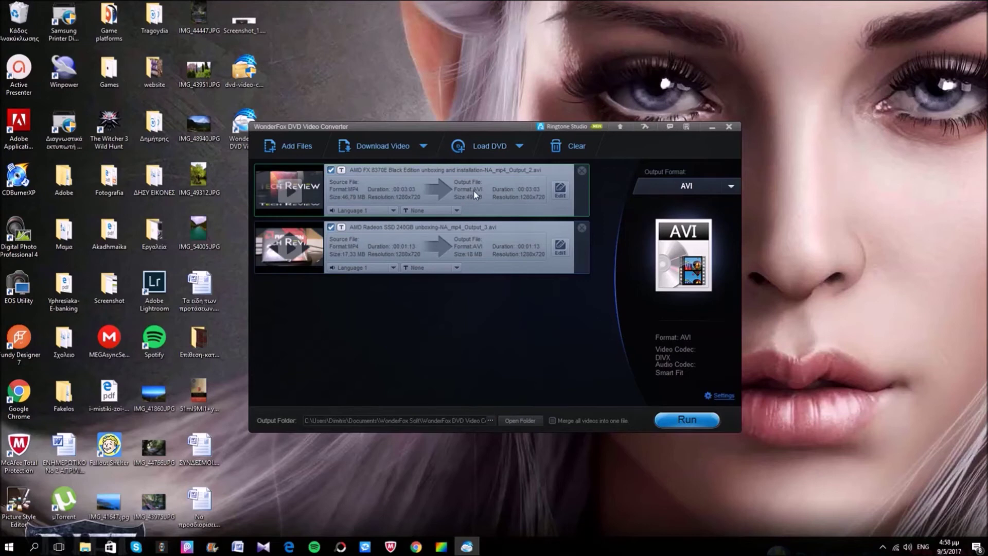
# - Set the output format to WMV and convert both AMD videos in the list
pyautogui.click(726, 191)
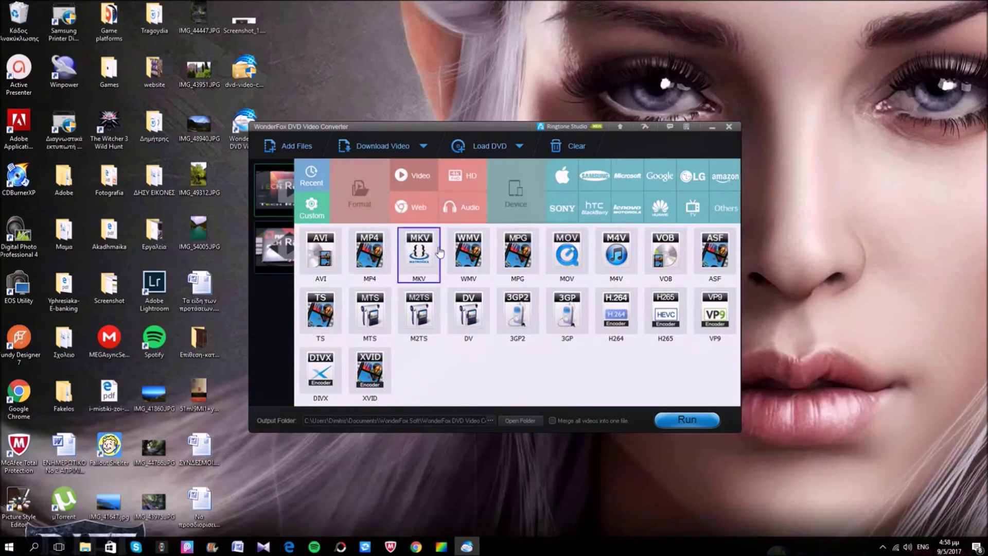
pyautogui.click(469, 252)
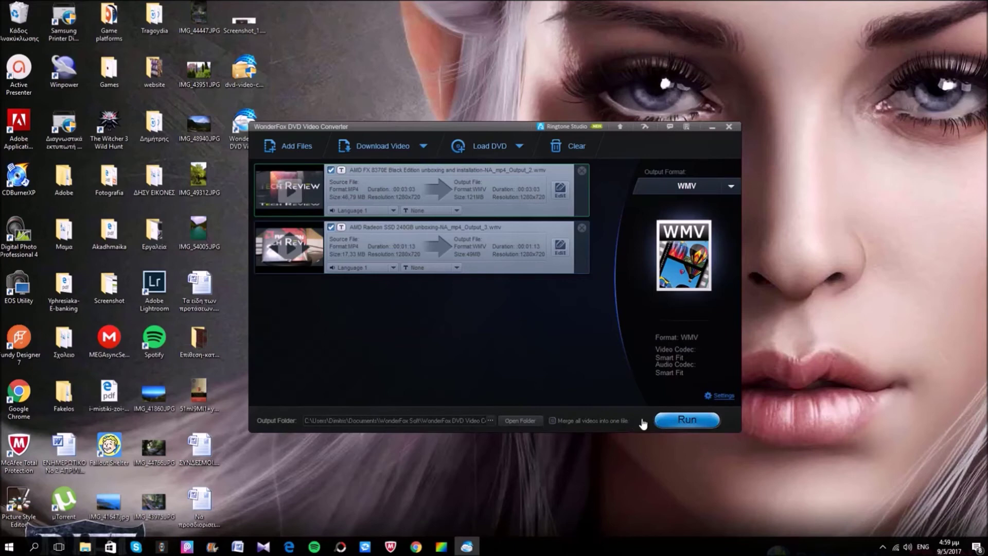
pyautogui.click(670, 423)
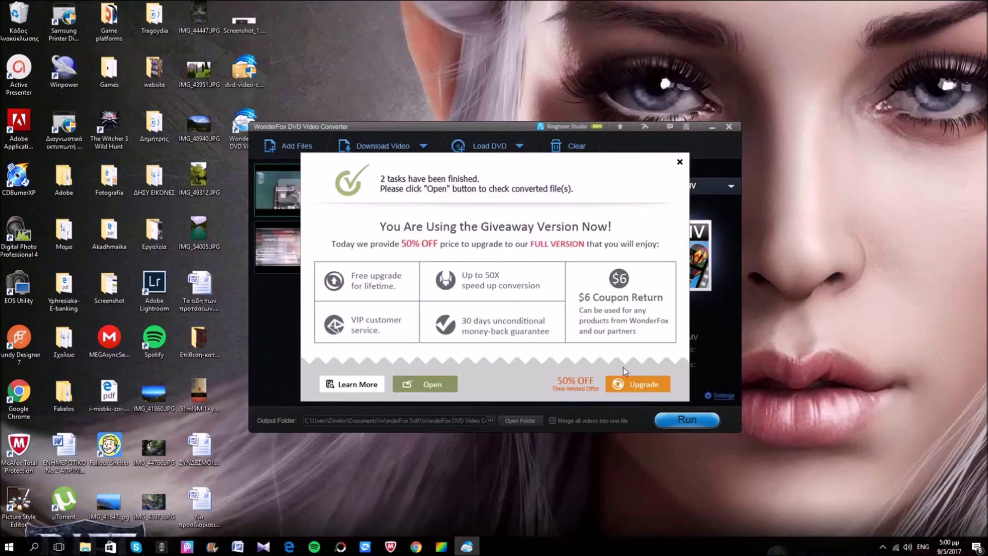
# - Inspect the converted AMD Radeon SSD and AMD FX 8370E files in the OutputVideo folder, and dismiss the completion notice
pyautogui.click(423, 386)
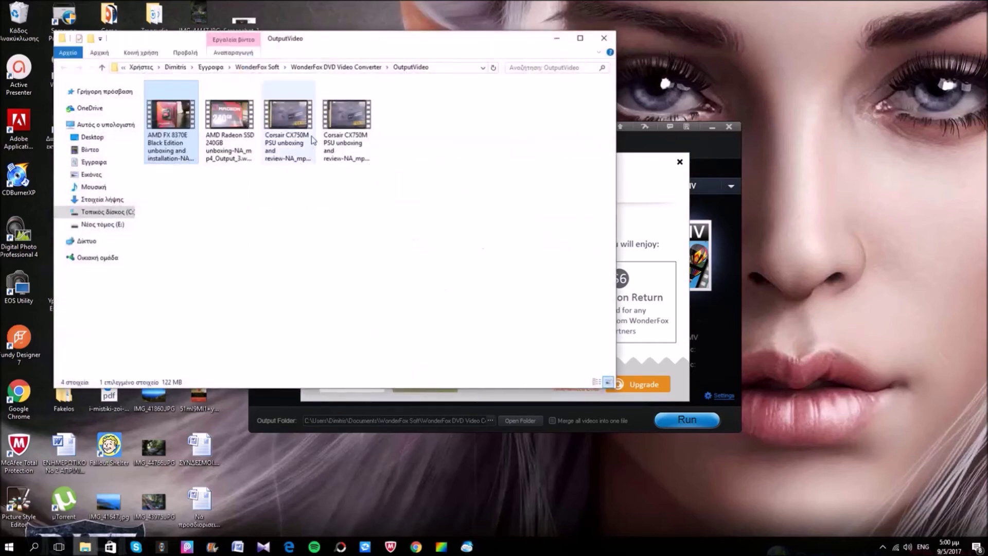
pyautogui.click(244, 137)
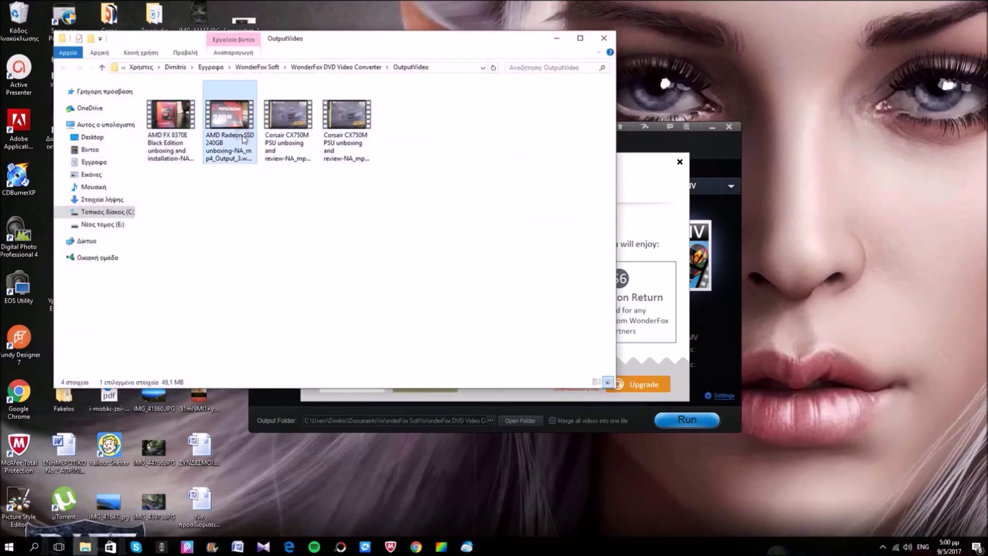
pyautogui.click(188, 149)
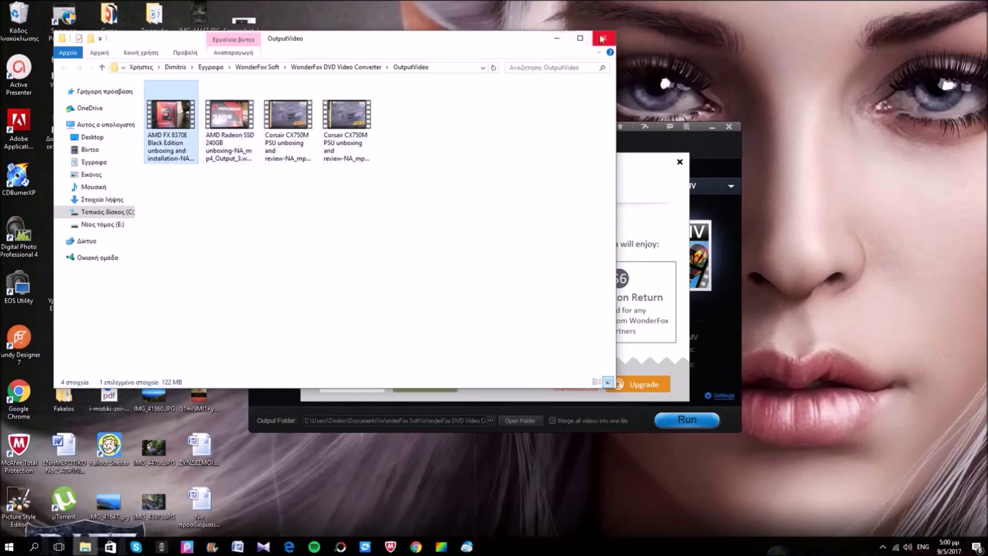
pyautogui.click(602, 38)
pyautogui.click(680, 161)
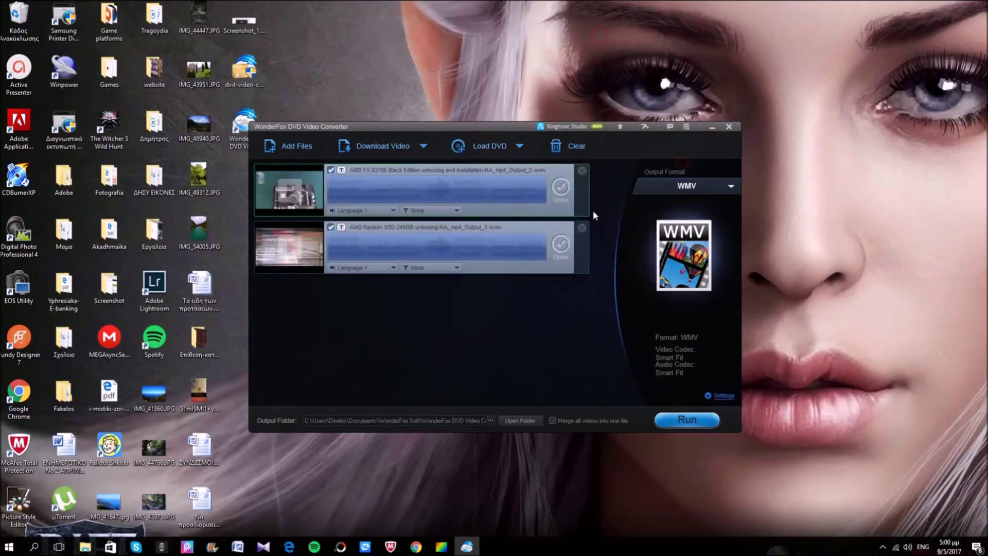
# - Enable merging all videos into one file and run the WMV conversion of both AMD videos
pyautogui.click(552, 421)
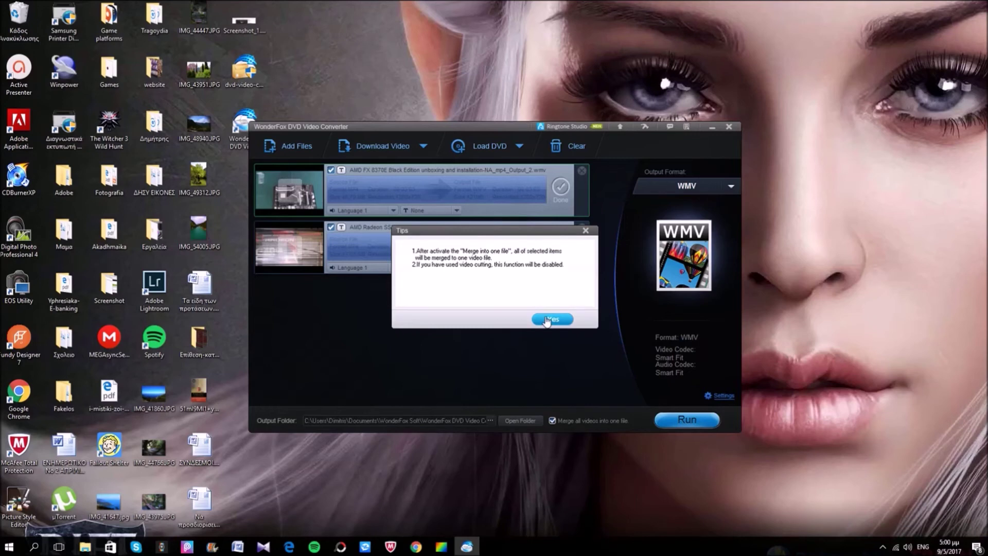
pyautogui.click(547, 320)
pyautogui.click(672, 412)
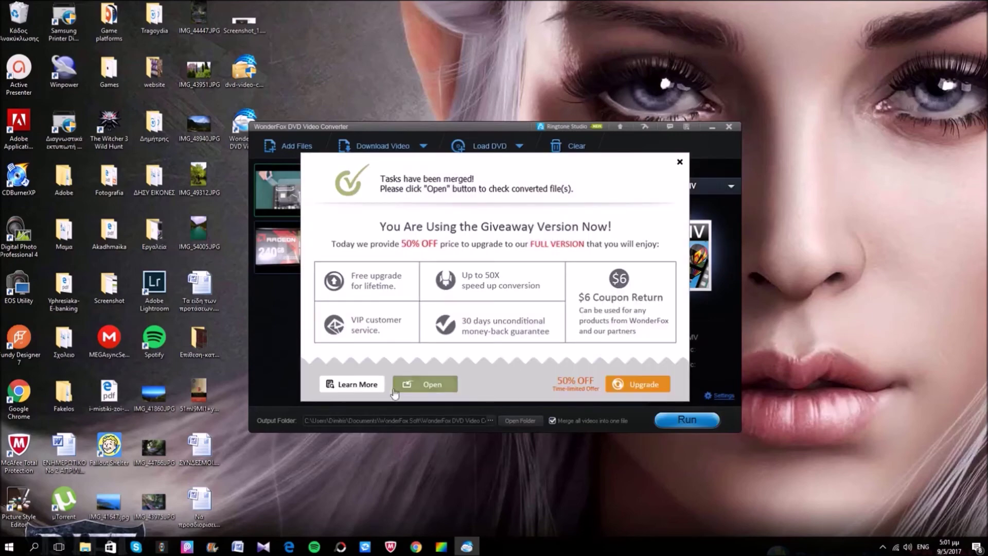
# - Check the merged WMV file in the OutputVideo folder and dismiss the merge notice
pyautogui.click(425, 384)
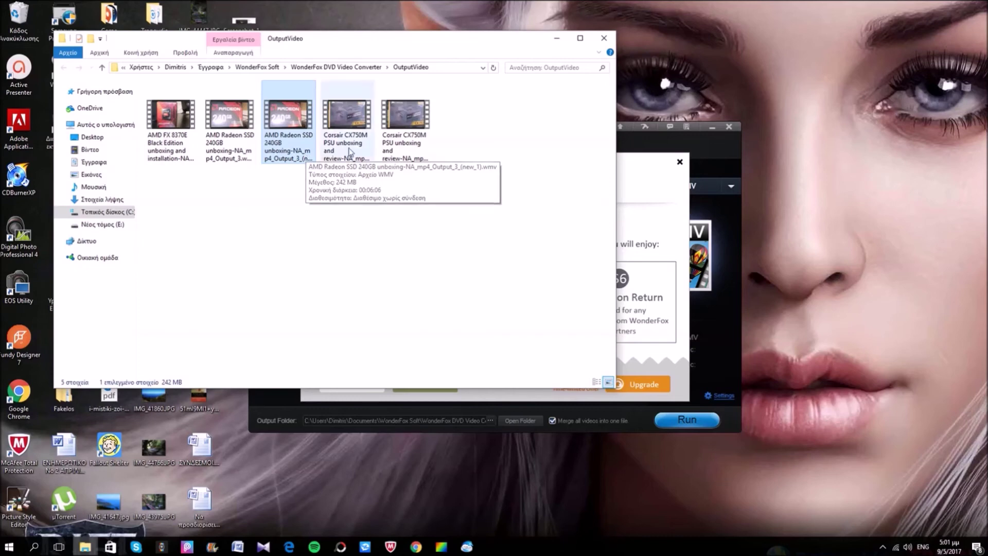
pyautogui.click(602, 41)
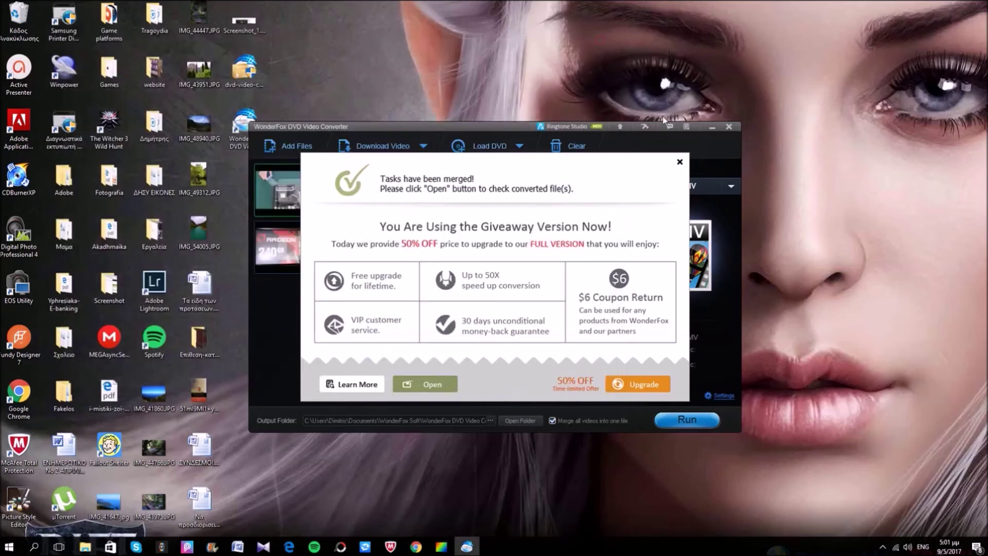
pyautogui.click(680, 163)
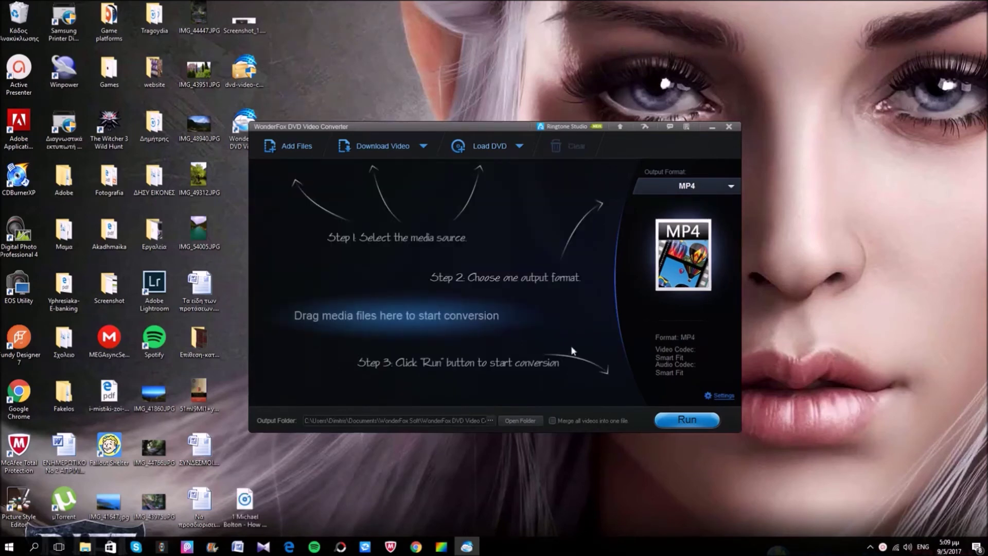
# - Review the video and audio settings for the MP4 output, and the converter's support options and Help Center
pyautogui.click(720, 397)
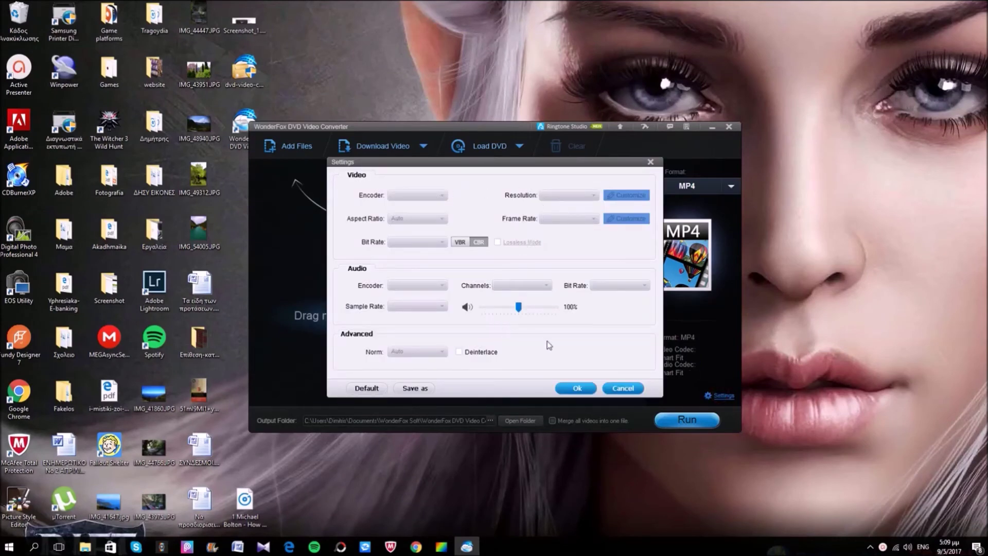
pyautogui.click(581, 389)
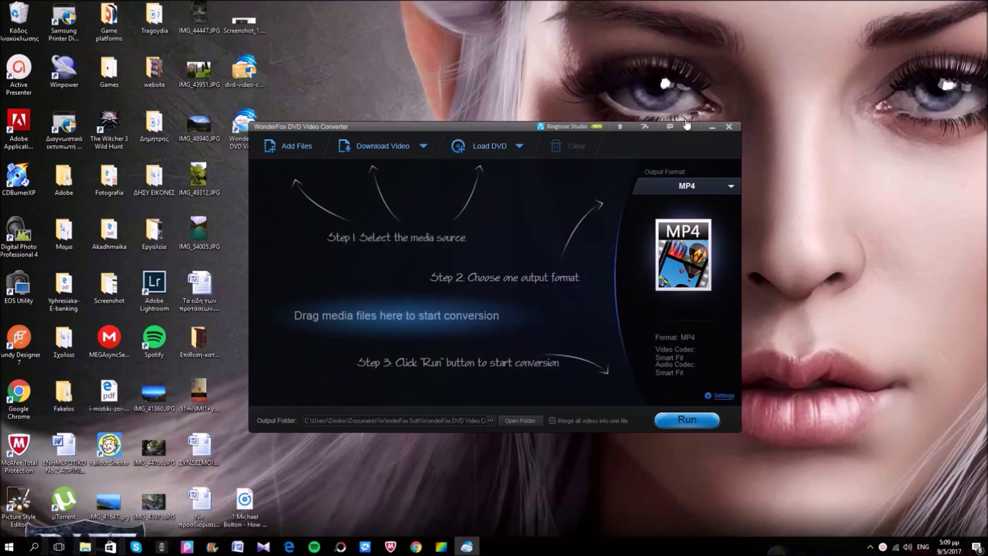
pyautogui.click(687, 128)
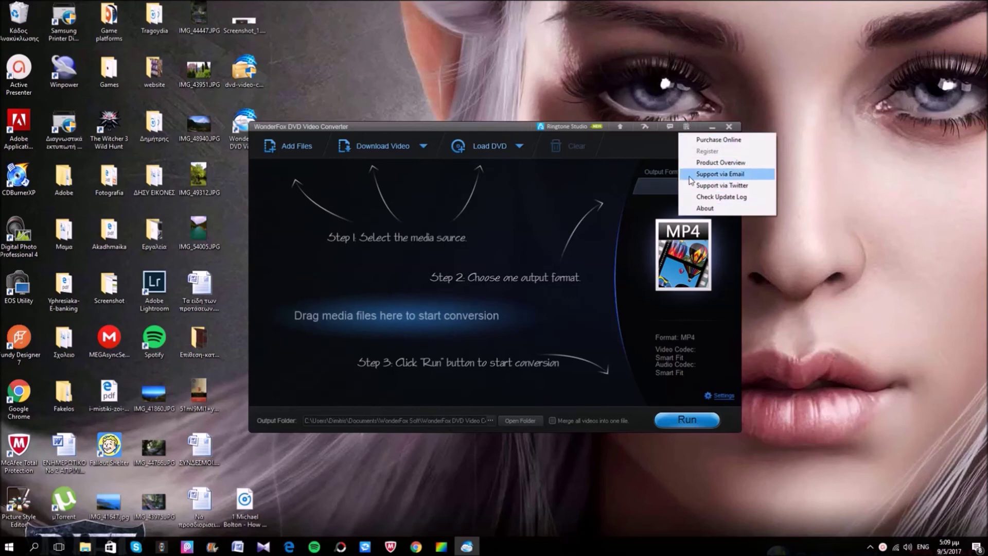
pyautogui.click(670, 129)
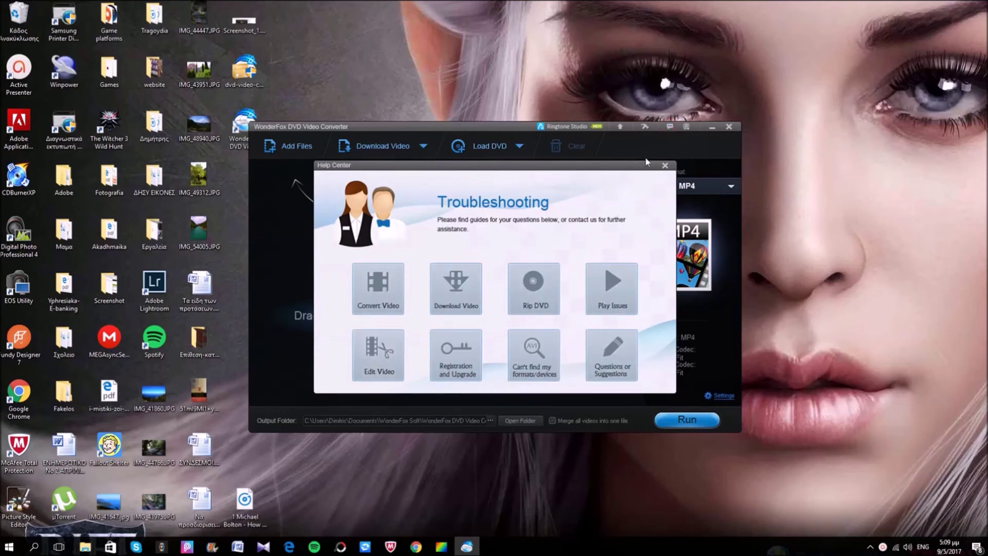
pyautogui.click(665, 166)
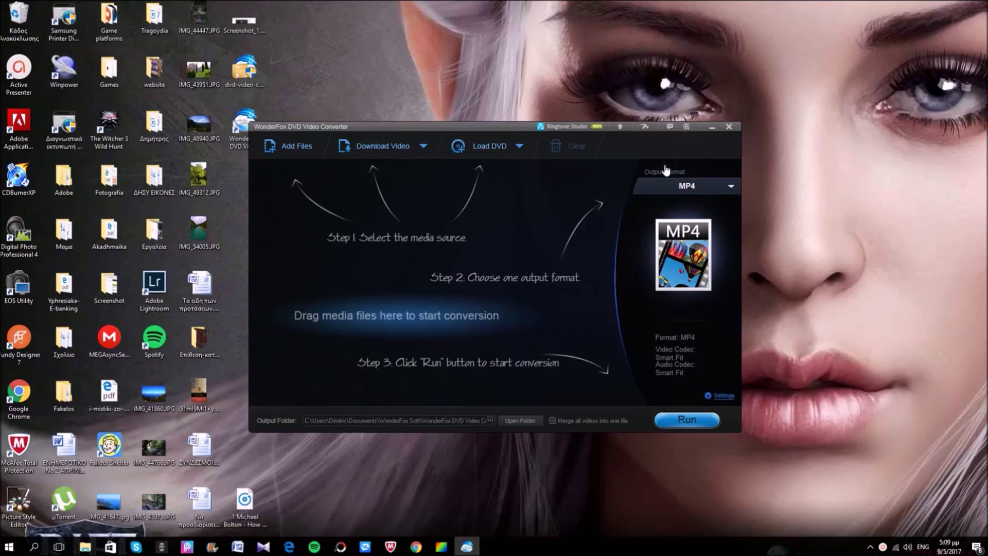
# - Review the converter's General, Conversion, Download and DVD Ripping options
pyautogui.click(646, 127)
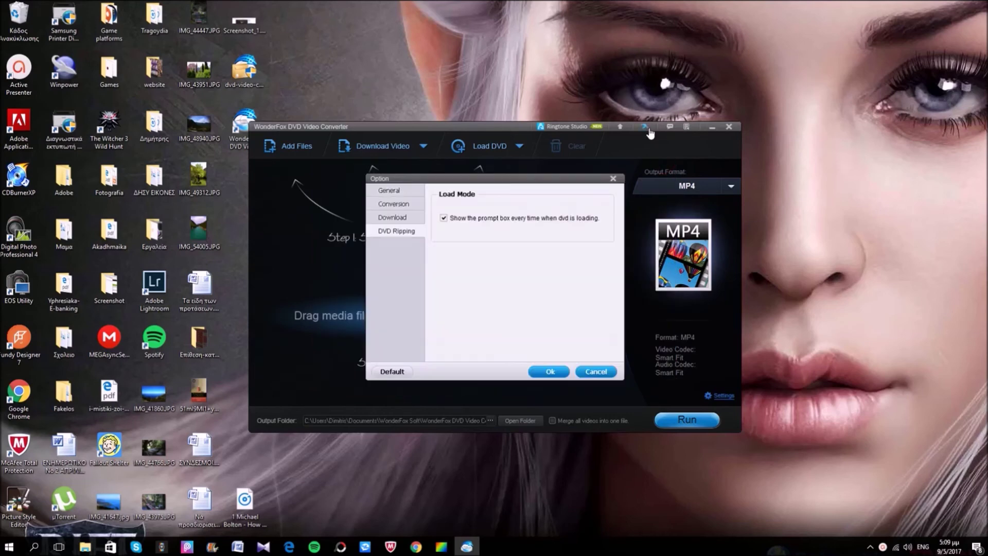
pyautogui.click(389, 190)
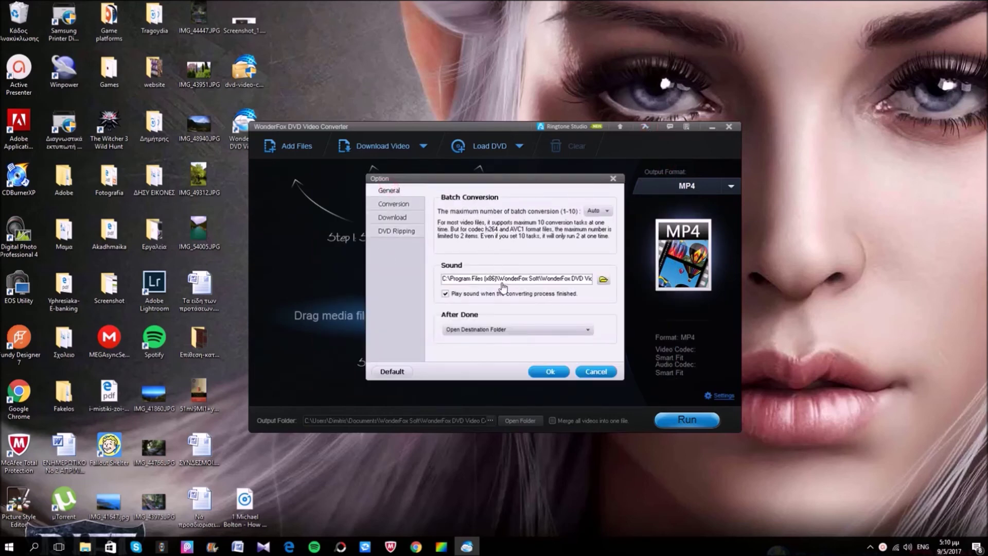
pyautogui.click(409, 204)
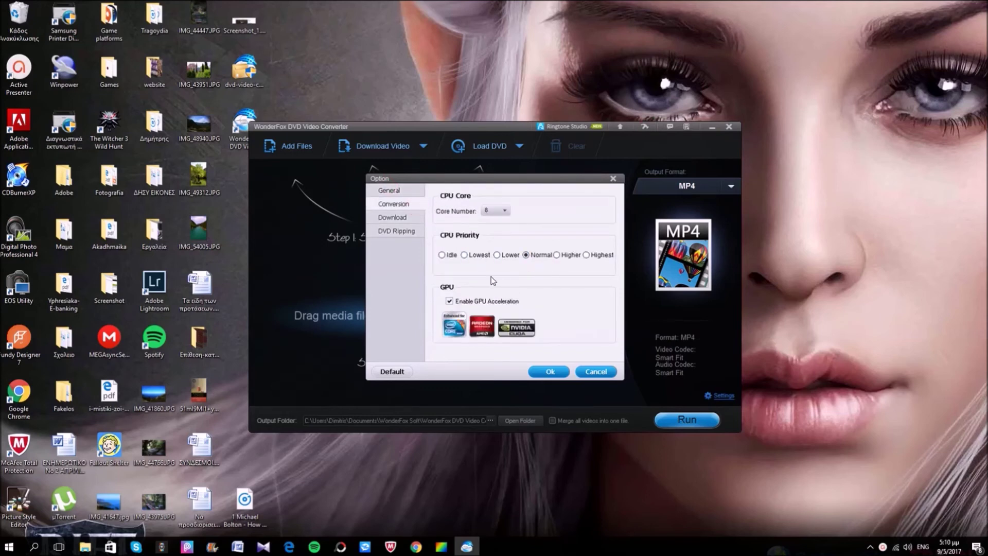
pyautogui.click(405, 217)
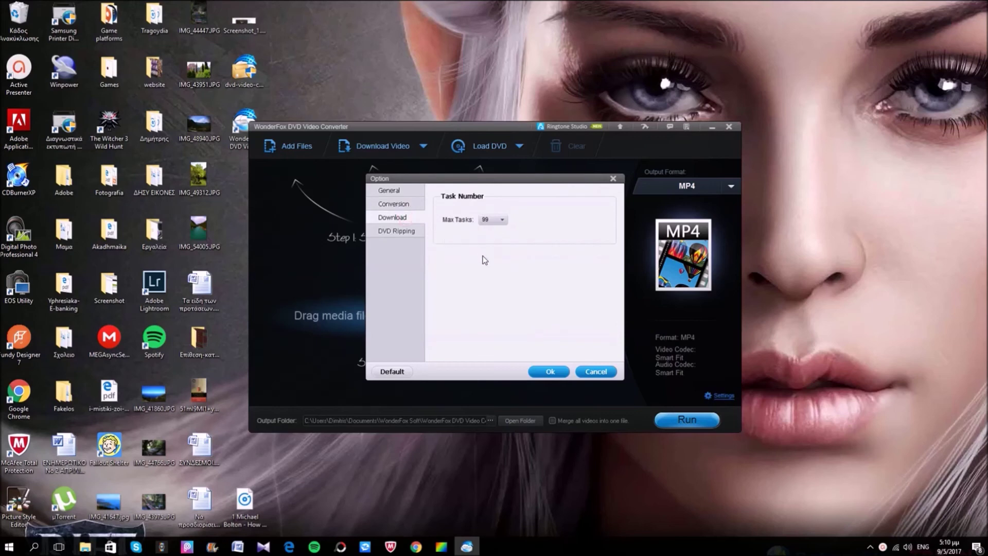
pyautogui.click(396, 231)
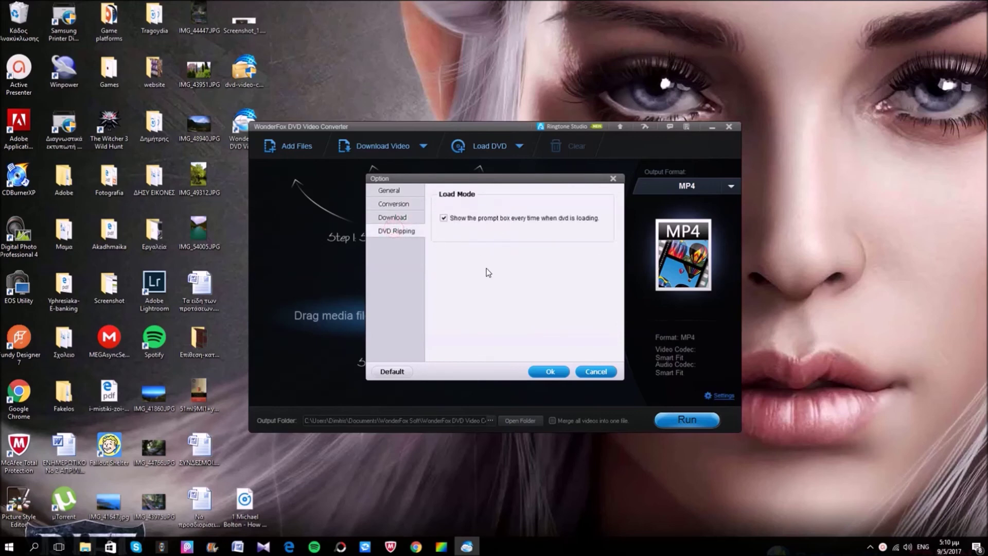
pyautogui.click(548, 373)
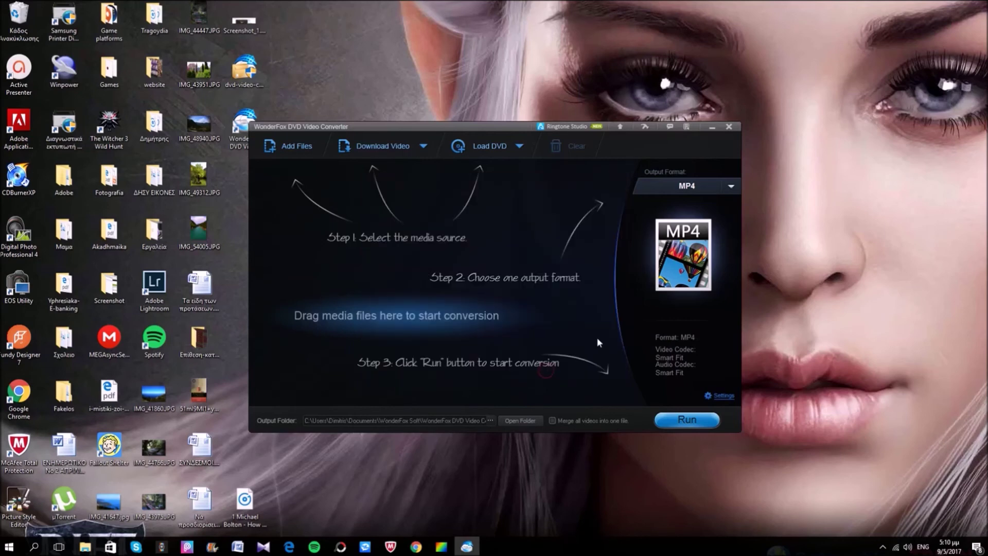
# - Check for a new version of the converter and dismiss the update notice
pyautogui.click(621, 128)
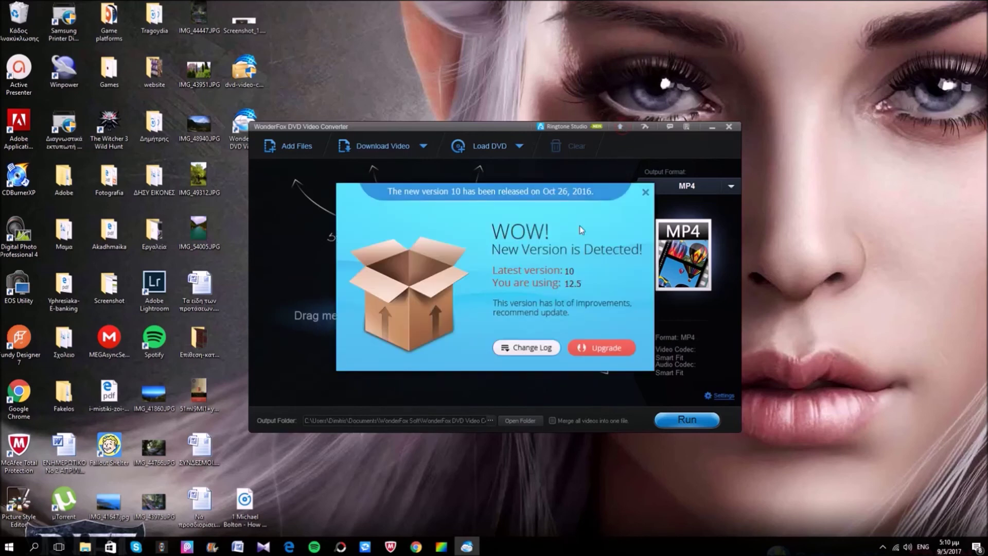
pyautogui.click(645, 193)
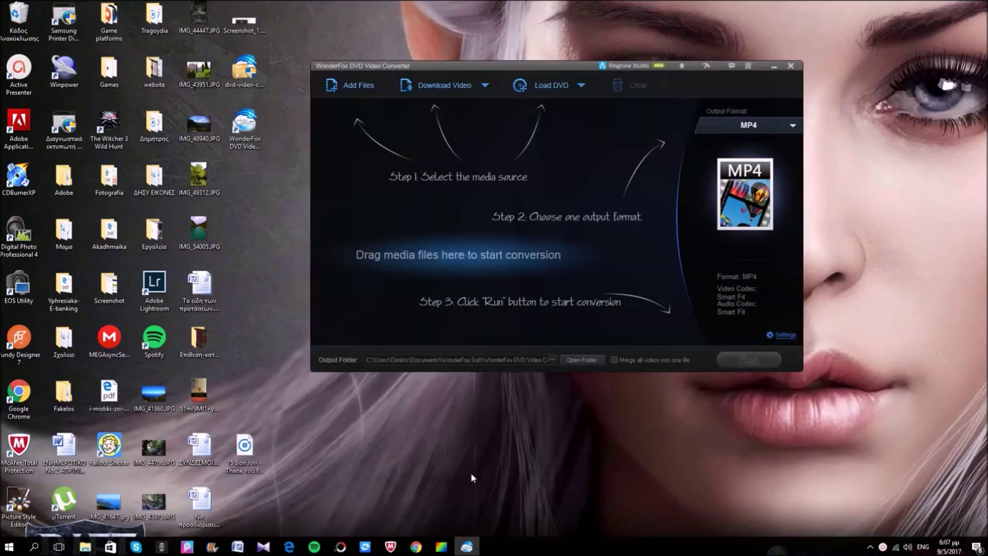
# - Add the AMD FX 8370E Black Edition WMV video from the OutputVideo folder for MP4 conversion
pyautogui.click(369, 85)
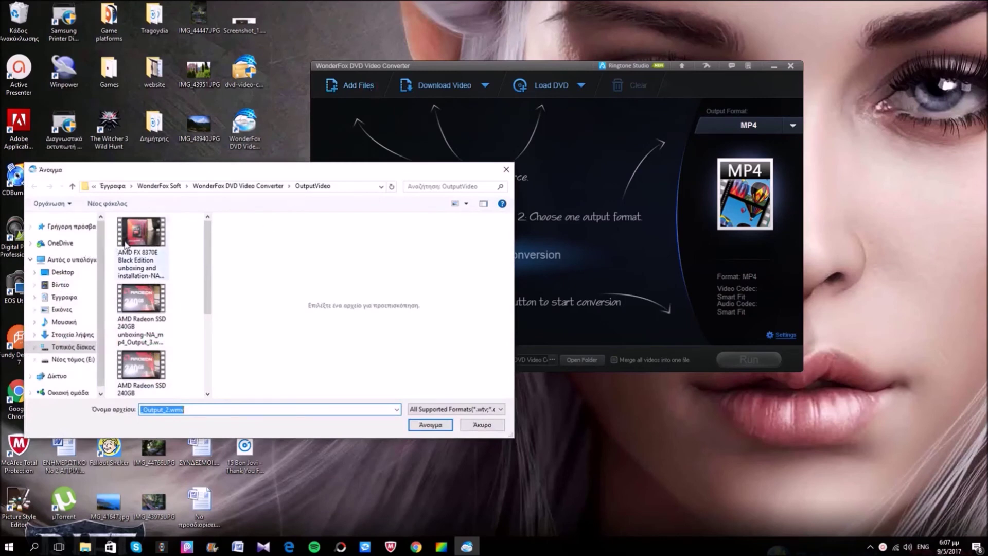
pyautogui.click(139, 238)
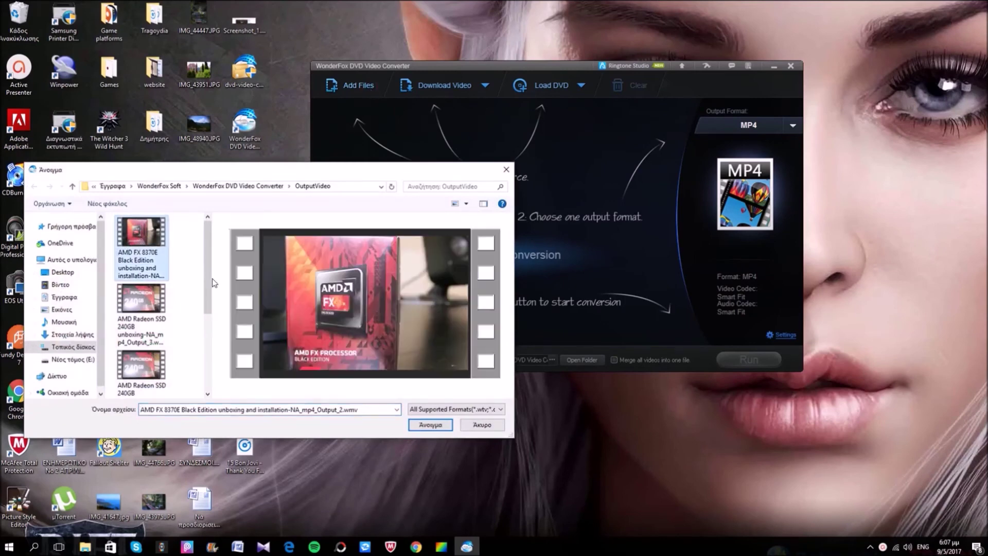
pyautogui.click(442, 427)
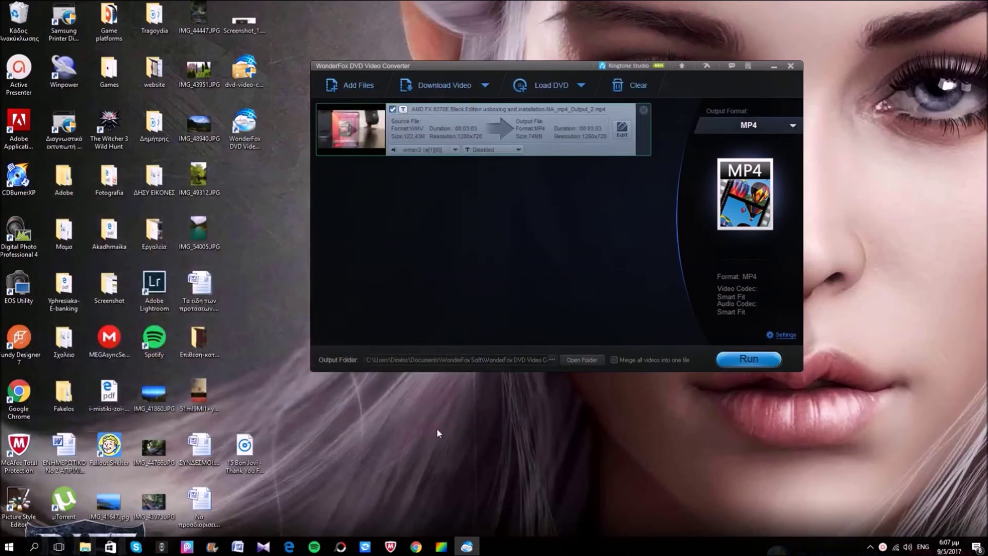
# - Open the AMD FX 8370E video for editing, start its preview and crop the frame to its upper-left portion
pyautogui.click(623, 131)
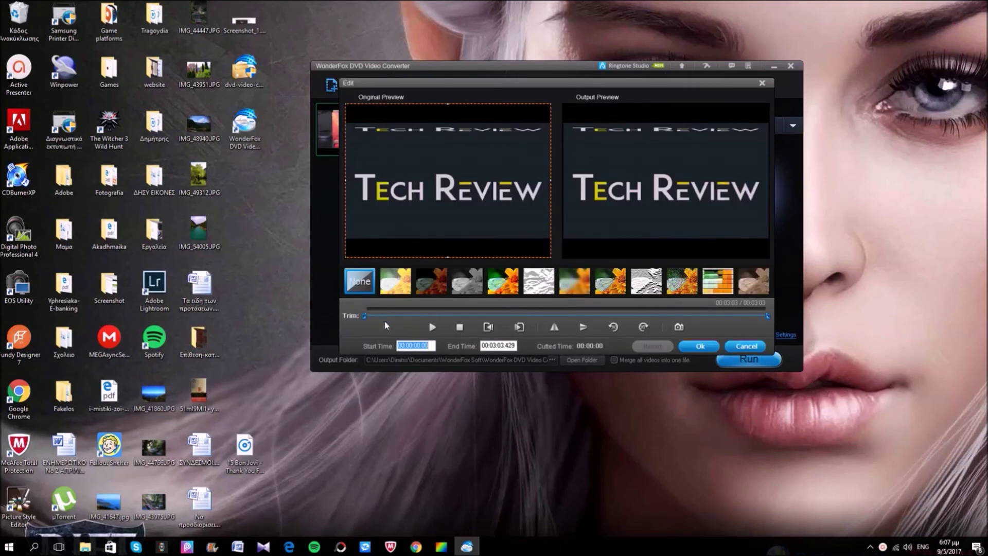
pyautogui.click(432, 328)
pyautogui.moveTo(551, 255); pyautogui.dragTo(522, 205)
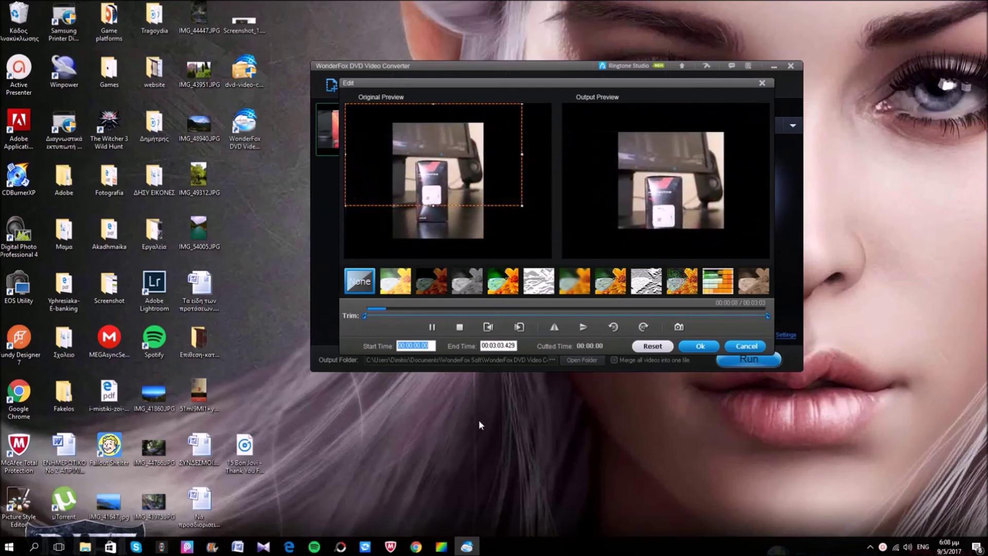
# - Try several picture effects on the playing video, including the brightened, grayscale, sketch and blur looks
pyautogui.click(405, 288)
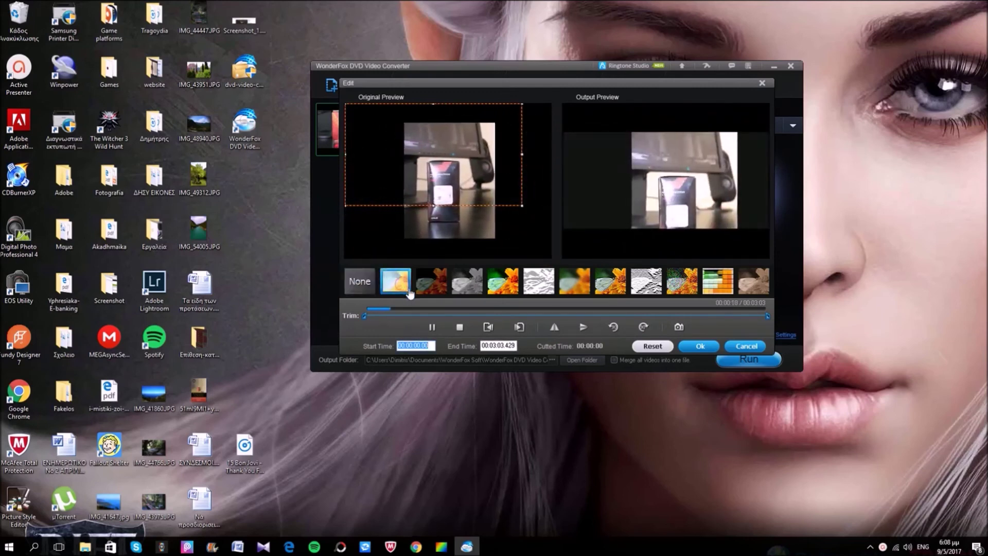
pyautogui.click(432, 283)
pyautogui.click(482, 286)
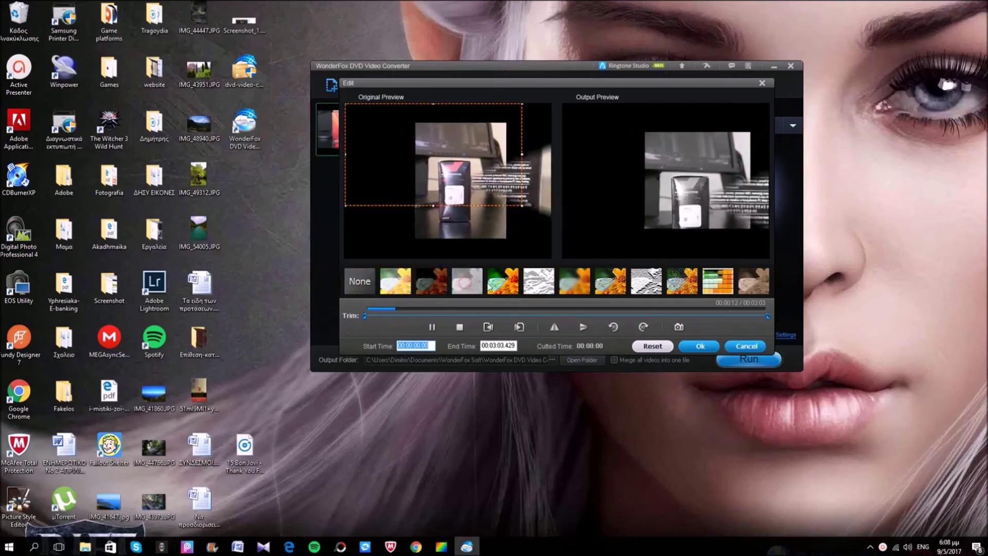
pyautogui.click(537, 284)
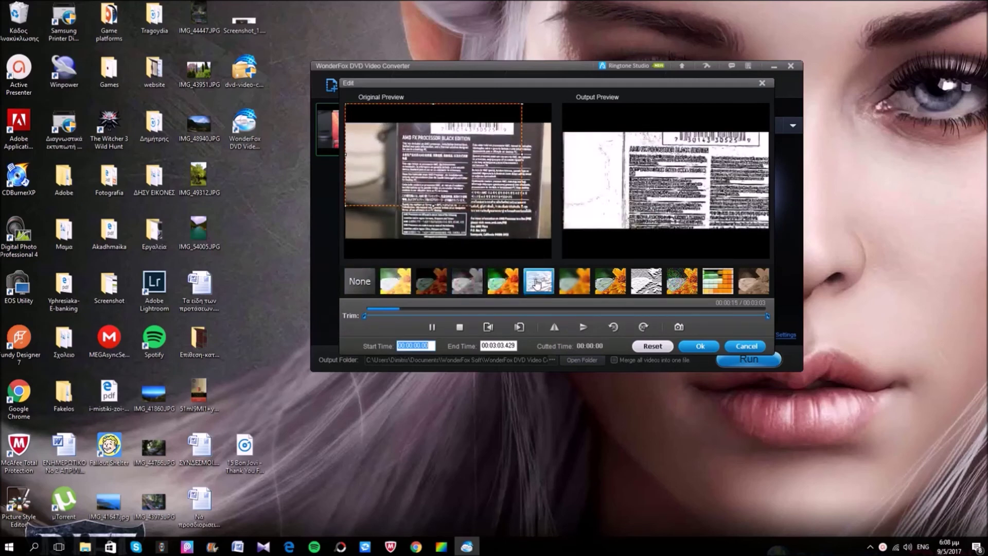
pyautogui.click(587, 284)
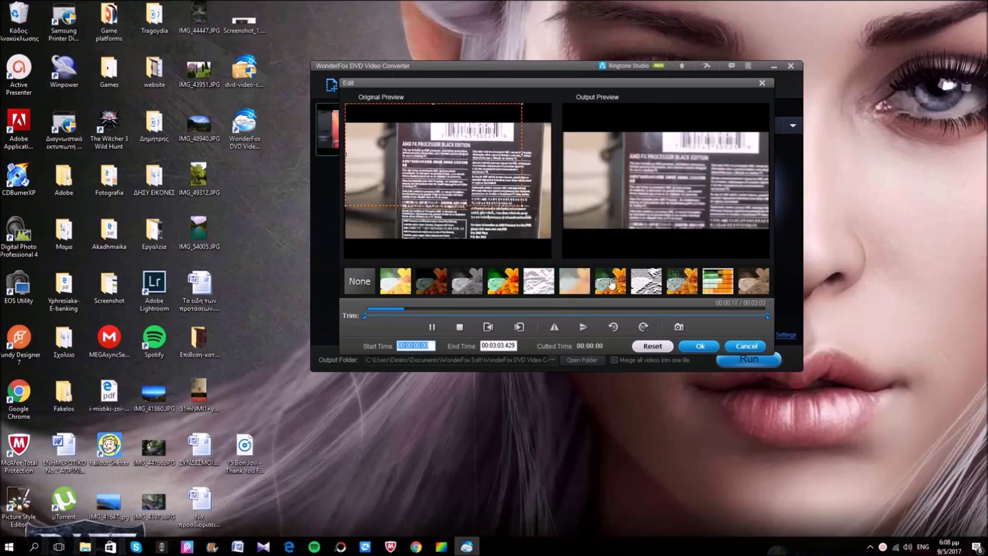
pyautogui.click(681, 288)
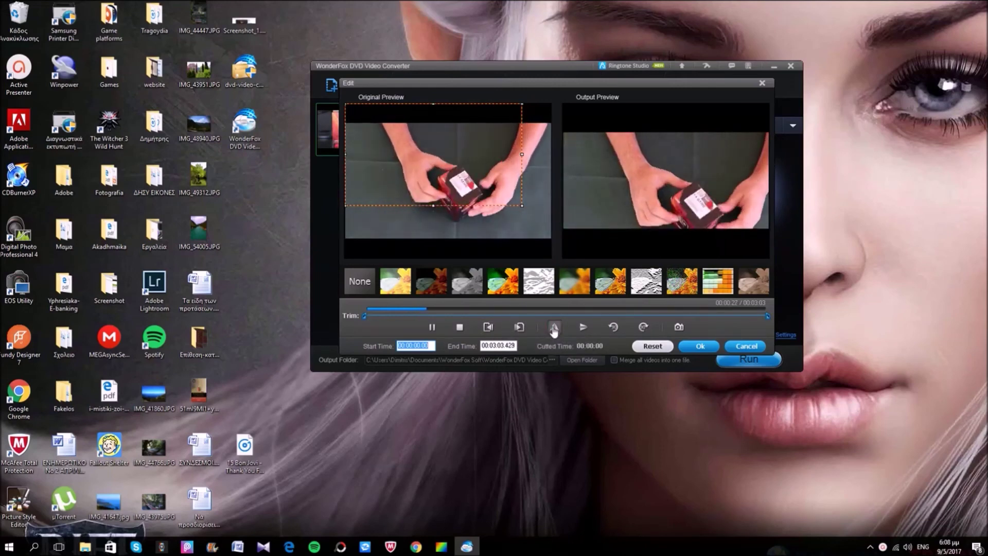
# - Mirror the video horizontally, and try out the vertical flip and the rotation in both directions
pyautogui.click(584, 327)
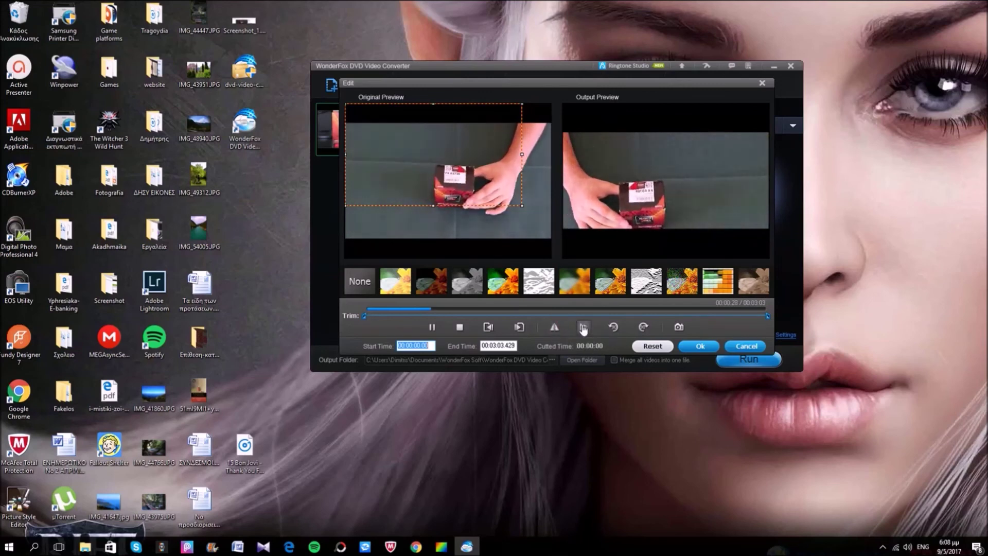
pyautogui.click(583, 327)
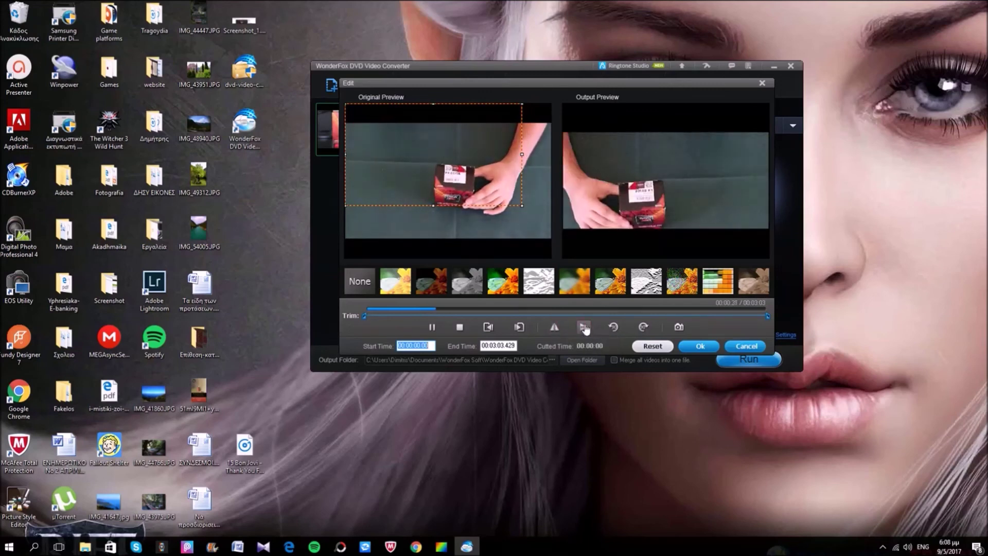
pyautogui.click(612, 327)
pyautogui.click(613, 328)
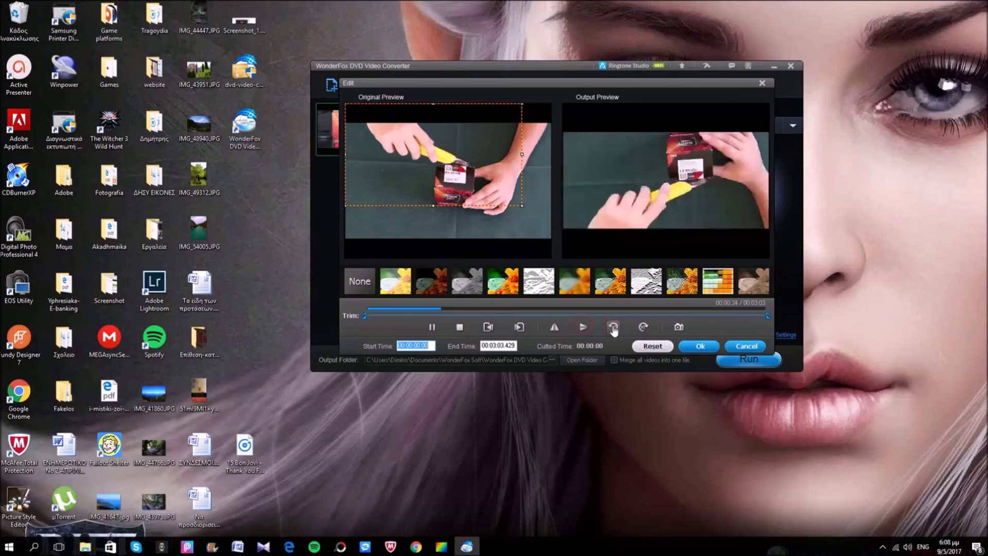
pyautogui.click(643, 327)
pyautogui.click(643, 328)
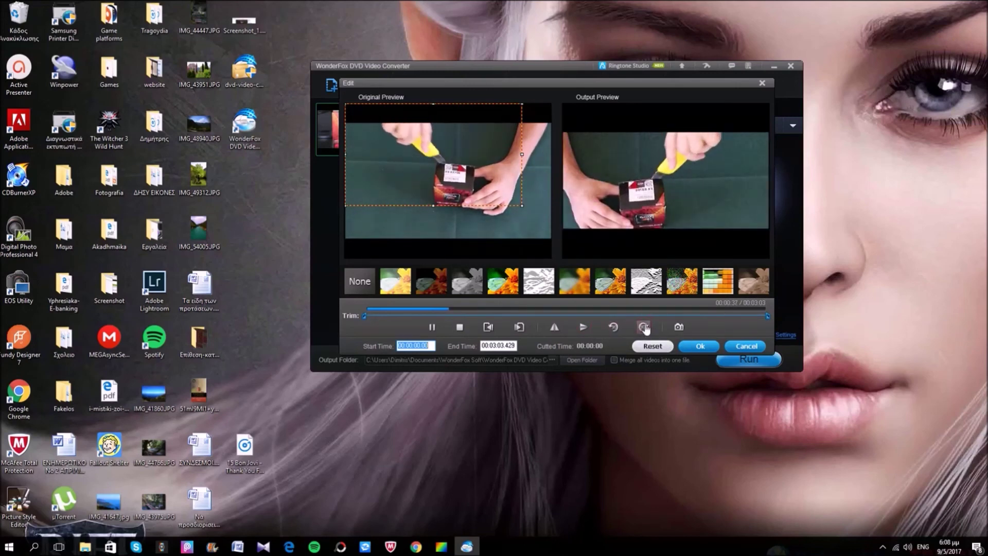
pyautogui.click(643, 327)
# - Apply the old-film effect, rotate the video back to landscape, pause the preview and save the edits
pyautogui.click(753, 281)
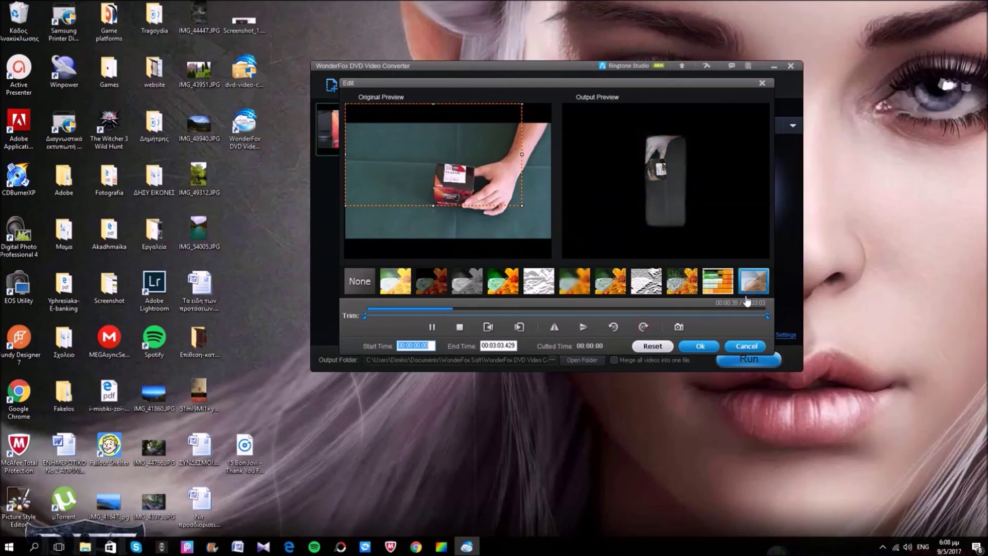
pyautogui.click(614, 328)
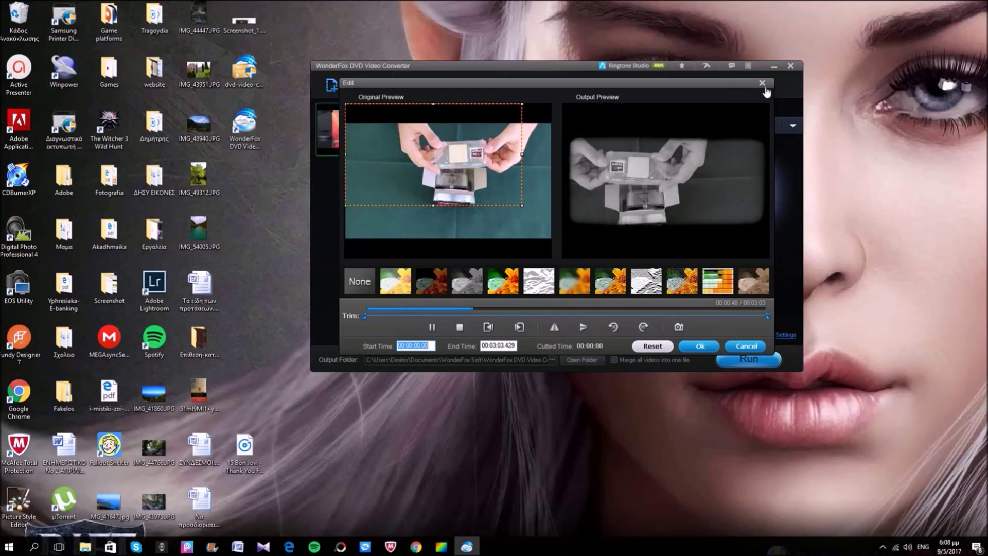
pyautogui.click(433, 327)
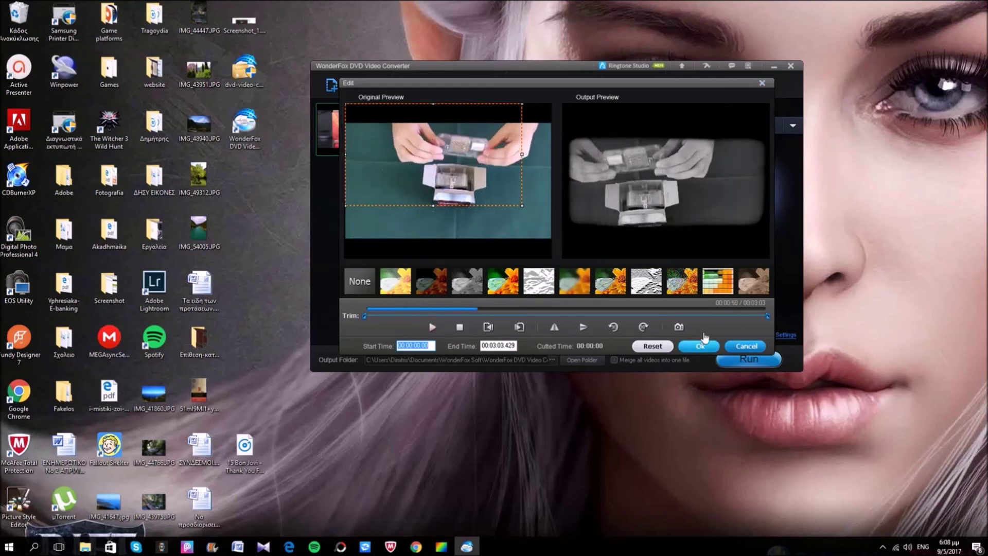
pyautogui.click(763, 84)
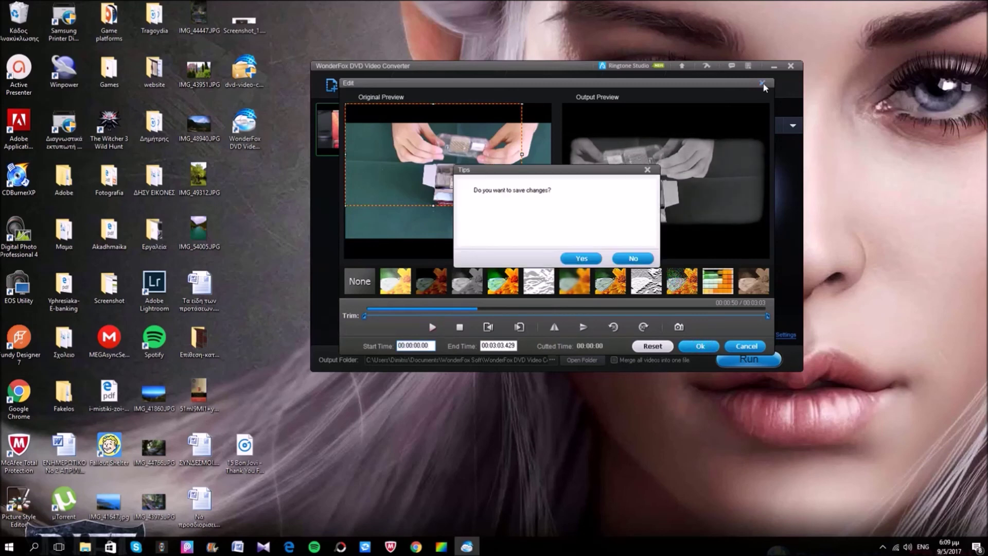
pyautogui.click(590, 257)
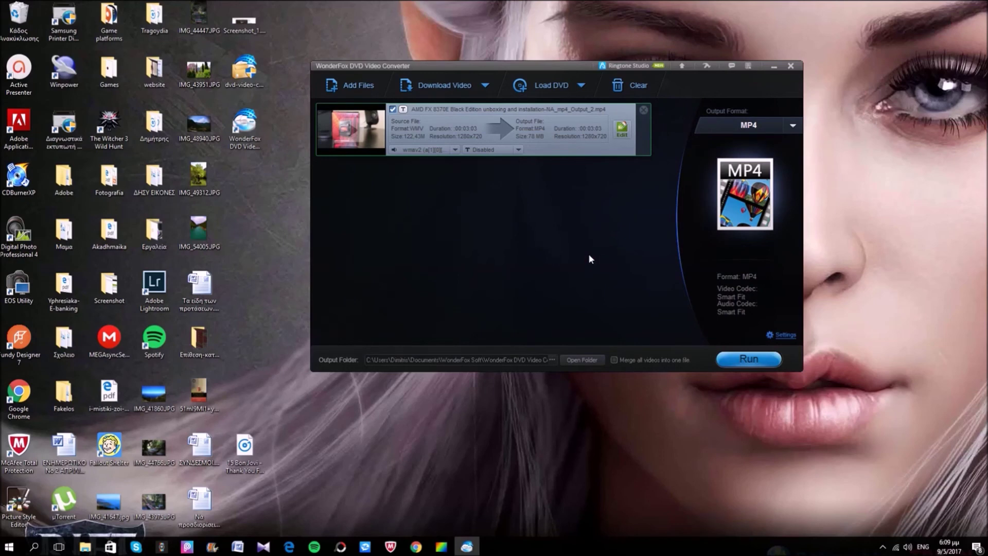
# - Convert the edited AMD FX 8370E video to MP4 and open its output folder
pyautogui.click(745, 360)
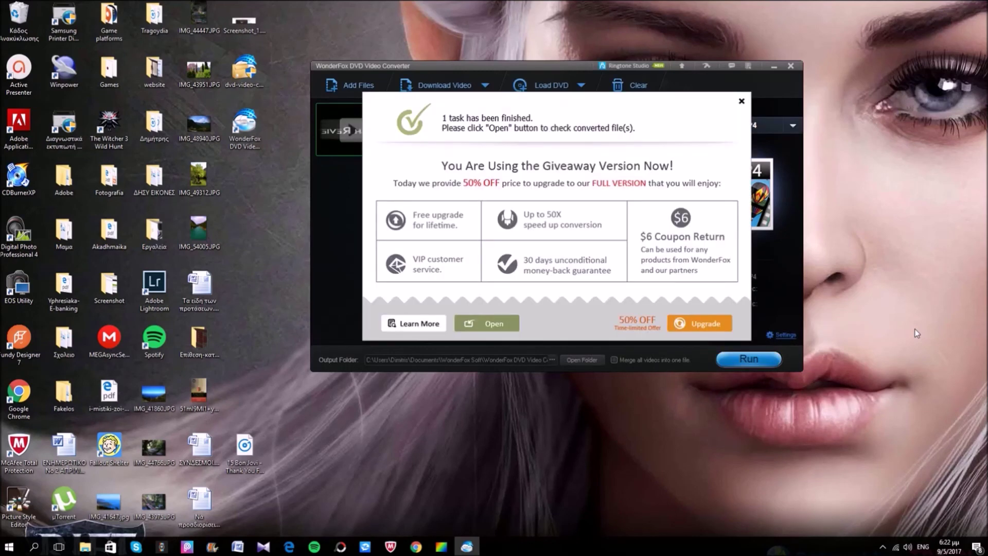
pyautogui.click(493, 324)
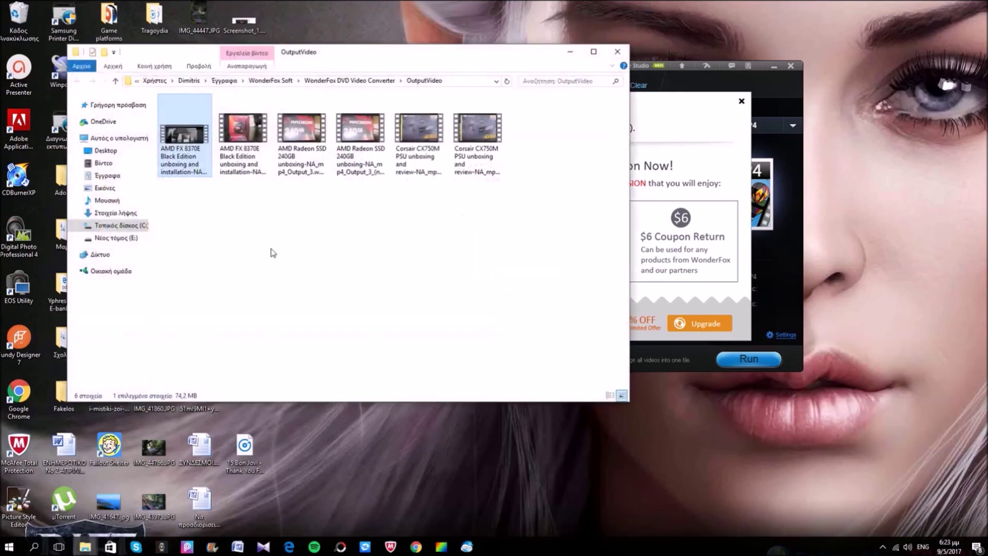
# - Play the converted AMD FX 8370E video, skip ahead to check the mirroring and old-film effect, and close the player
pyautogui.doubleClick(201, 146)
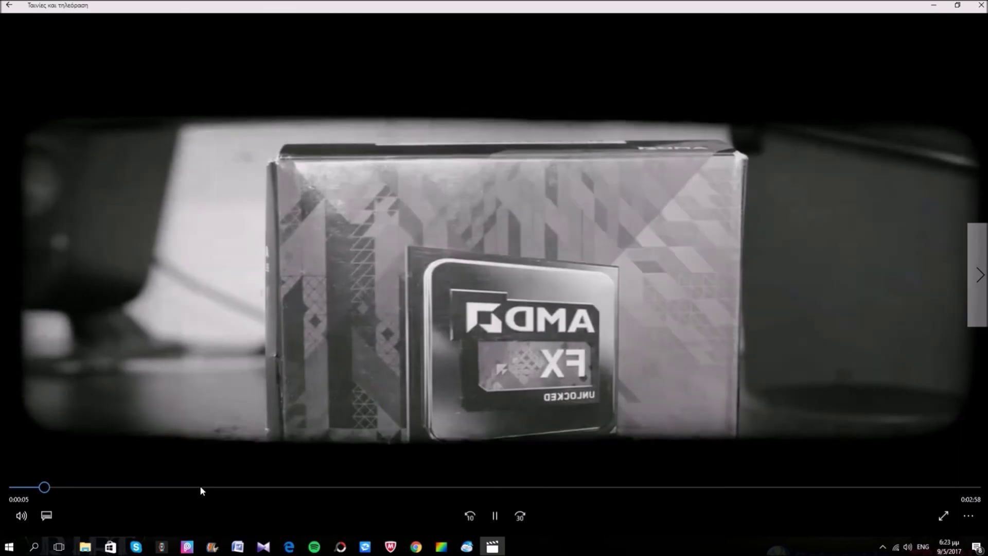
pyautogui.click(200, 487)
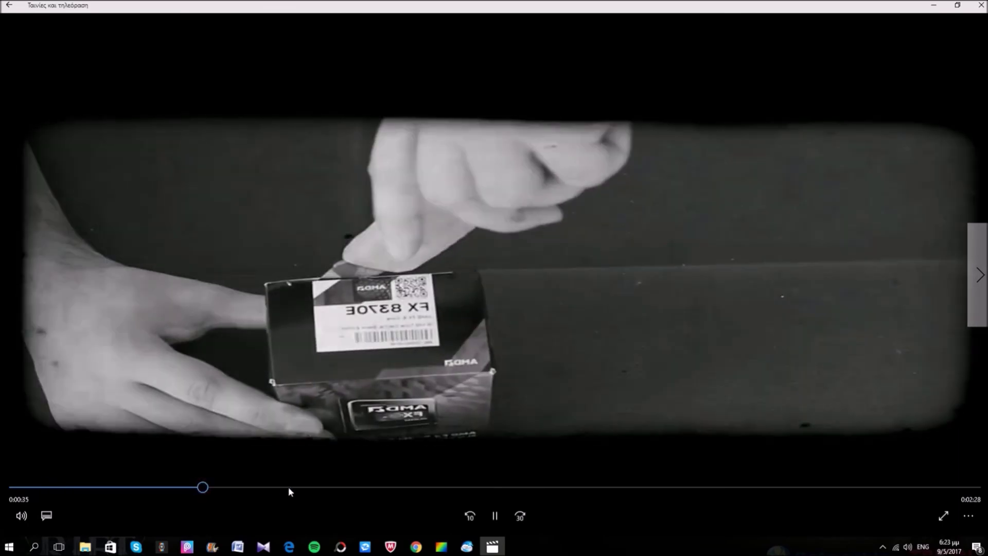
pyautogui.click(288, 487)
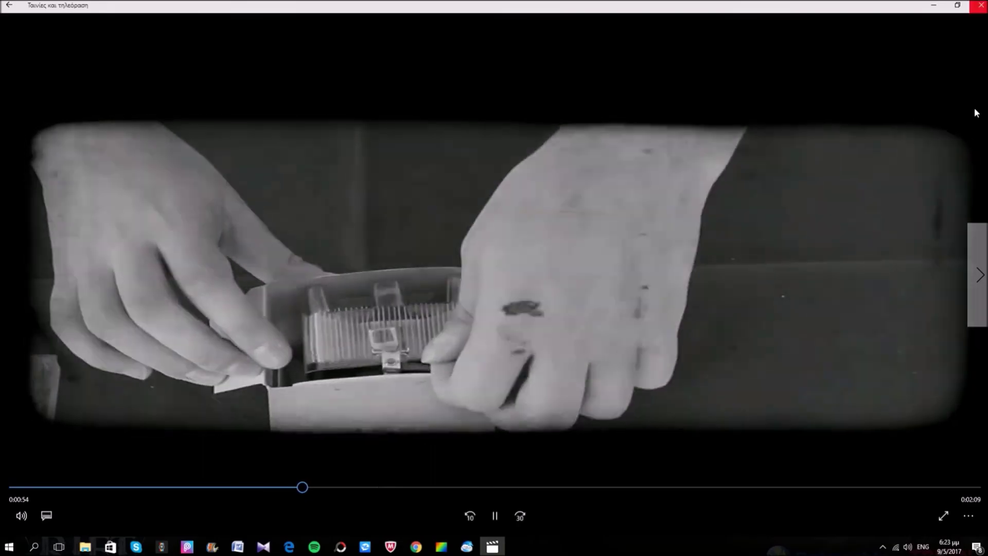
pyautogui.click(978, 6)
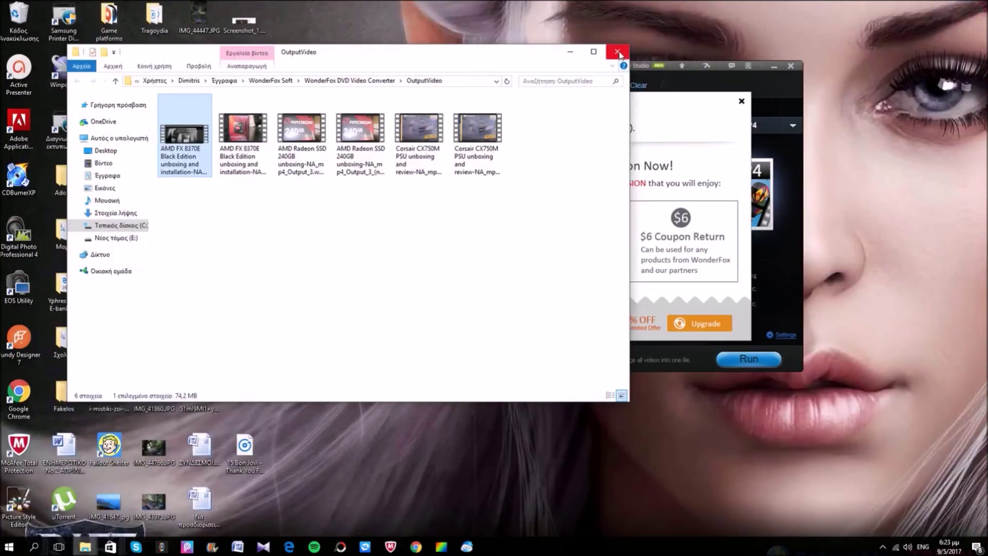
# - Close the output folder, dismiss the conversion notice and remove the AMD FX 8370E video from the conversion list
pyautogui.click(618, 53)
pyautogui.click(742, 101)
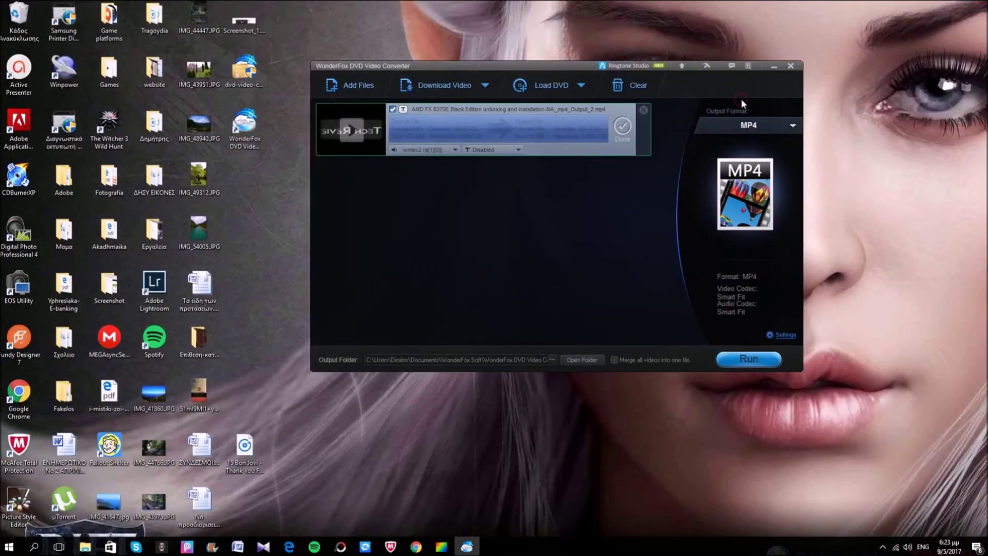
pyautogui.click(643, 111)
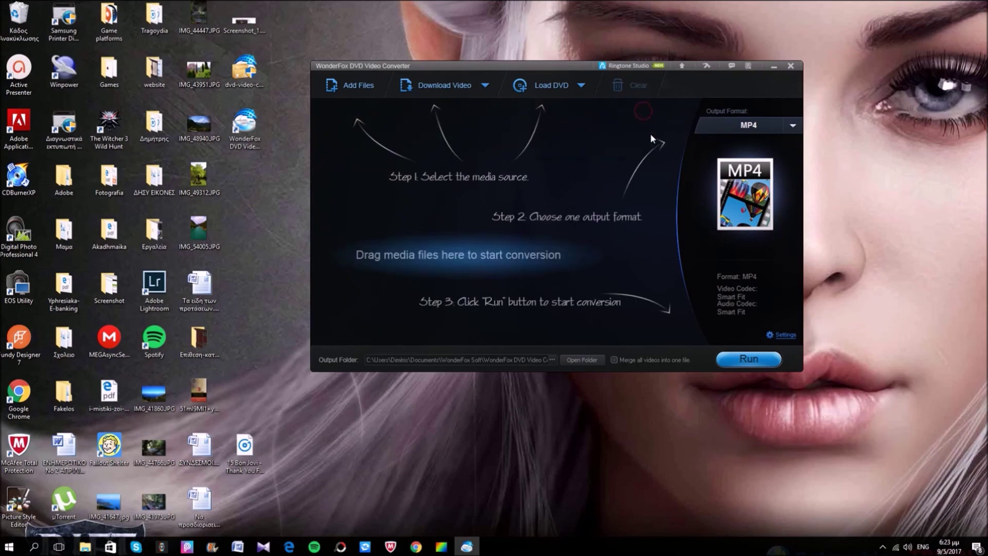